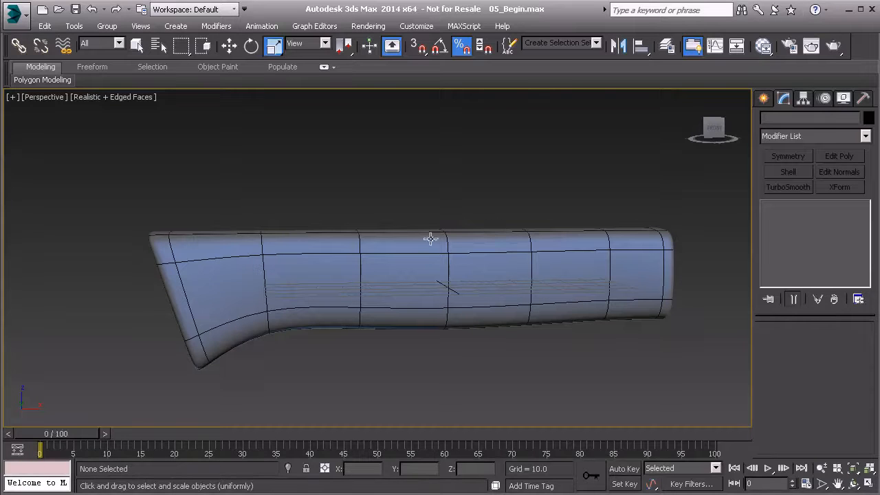
- In a wireframe Front view, draw a circle spline with a radius of about 5.2 inside the flared end of the blue mesh
{"action": "left_click", "coordinate": [249, 273]}
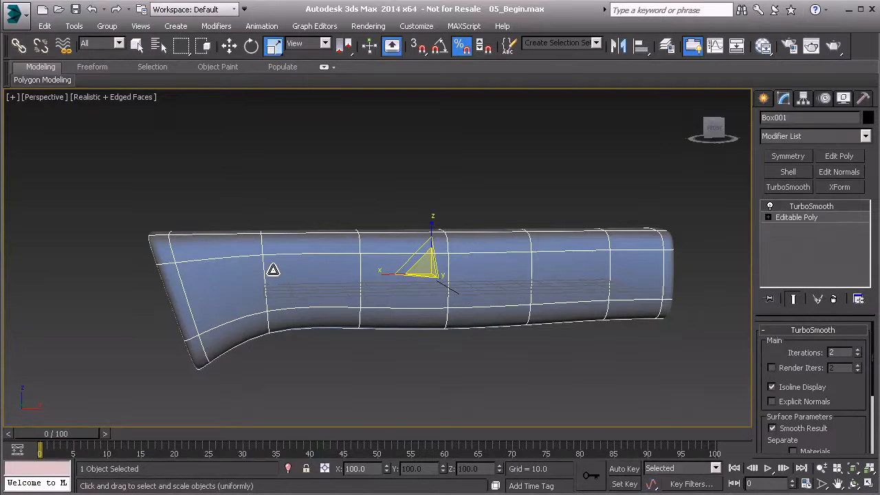
{"action": "key", "text": "f"}
{"action": "scroll", "coordinate": [259, 266], "scroll_direction": "up", "scroll_amount": 3}
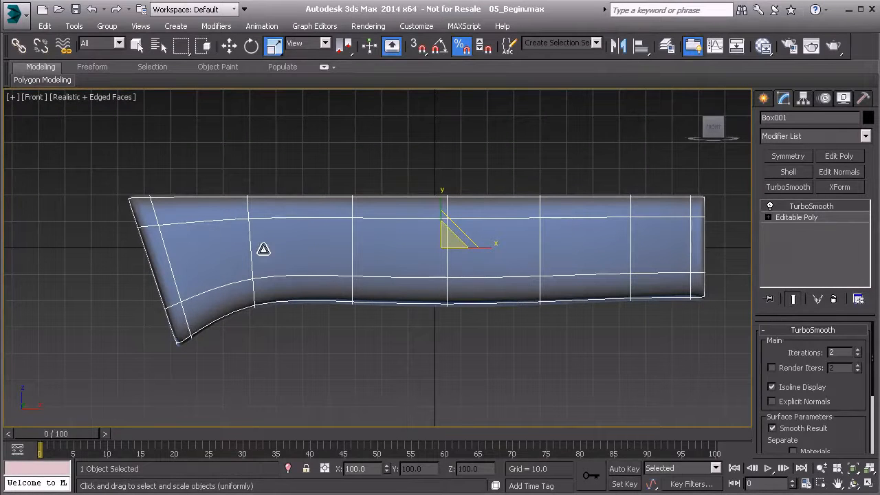
{"action": "middle_click_drag", "start_coordinate": [235, 248], "coordinate": [301, 245]}
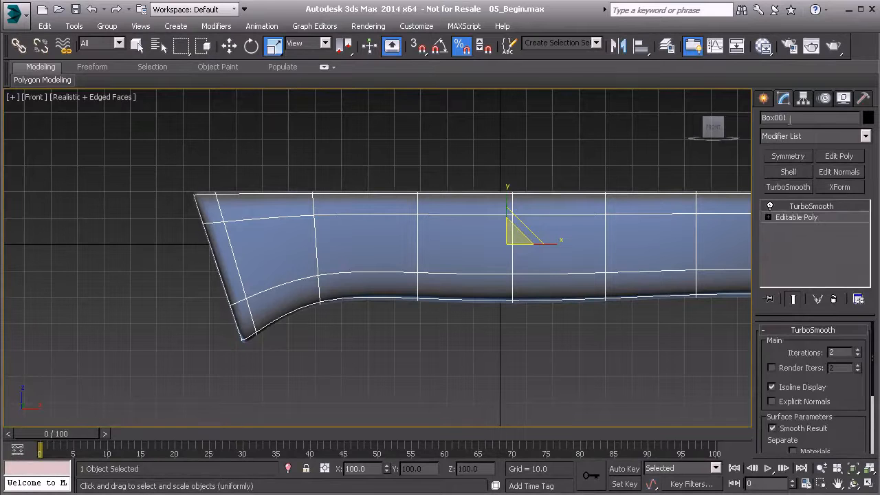
{"action": "left_click", "coordinate": [763, 99]}
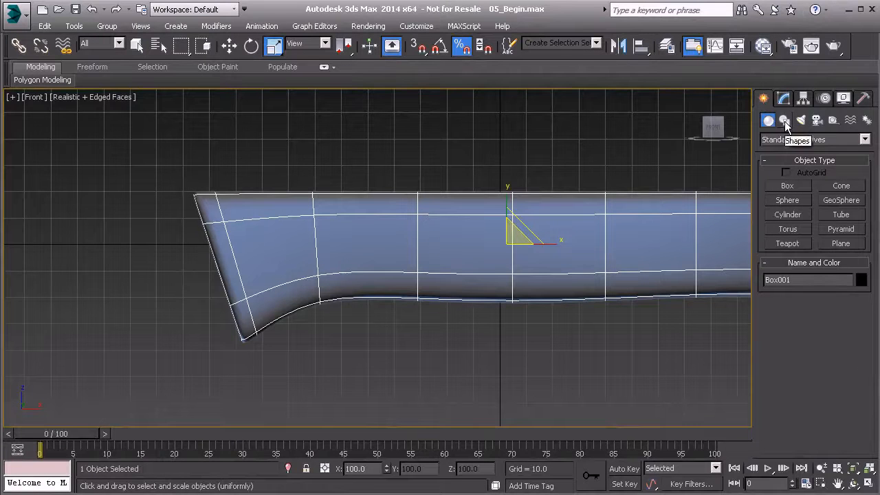
{"action": "left_click", "coordinate": [784, 121]}
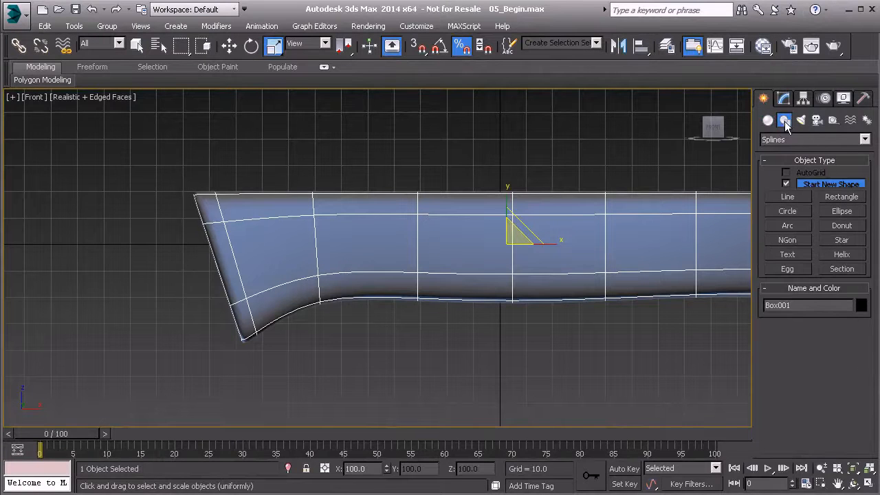
{"action": "left_click", "coordinate": [787, 212]}
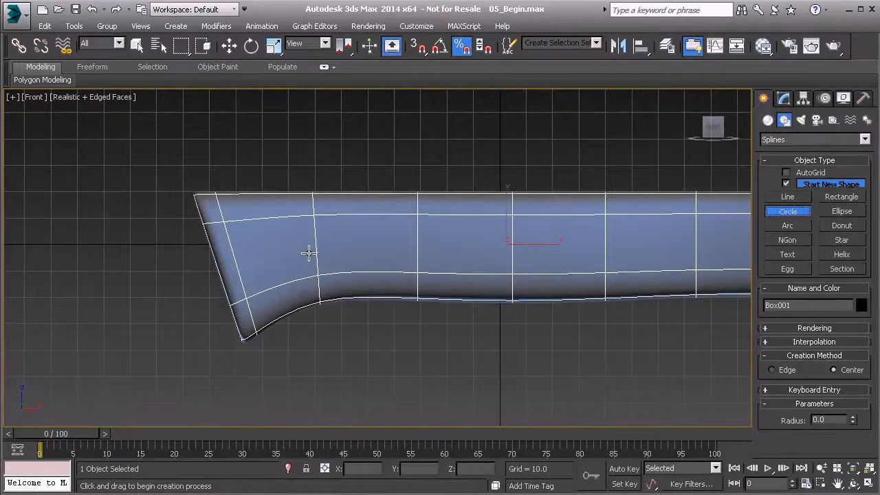
{"action": "key", "text": "F3"}
{"action": "scroll", "coordinate": [295, 221], "scroll_direction": "up", "scroll_amount": 3}
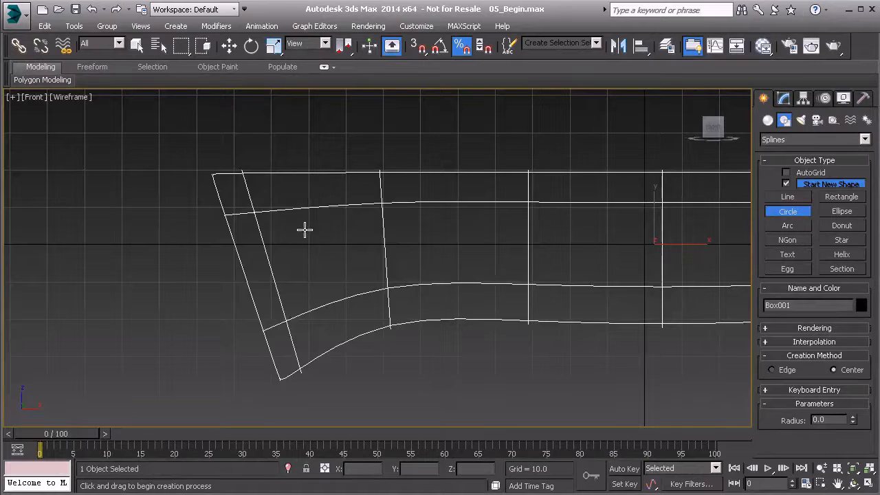
{"action": "left_click_drag", "start_coordinate": [308, 229], "coordinate": [300, 212]}
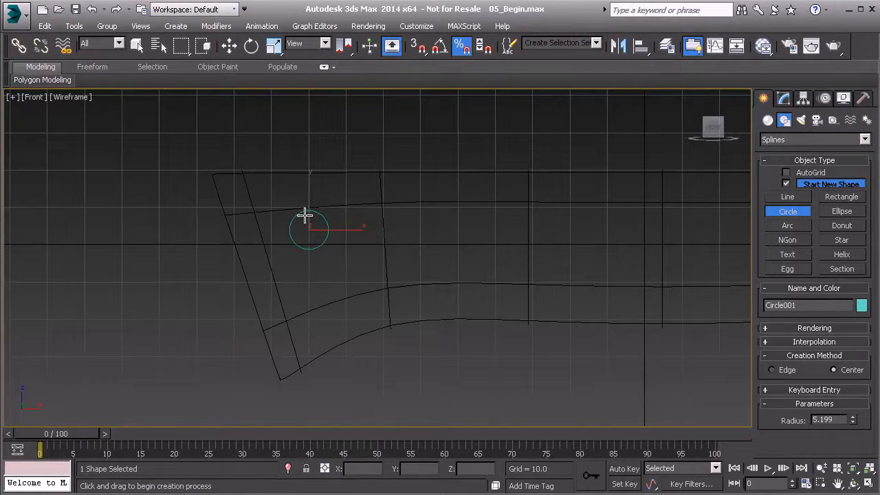
- Move the circle slightly along the mesh to about X -88.05, Z 4.32
{"action": "right_click", "coordinate": [357, 249]}
{"action": "left_click", "coordinate": [229, 45]}
{"action": "middle_click_drag", "start_coordinate": [364, 262], "coordinate": [302, 294]}
{"action": "left_click_drag", "start_coordinate": [260, 245], "coordinate": [267, 243]}
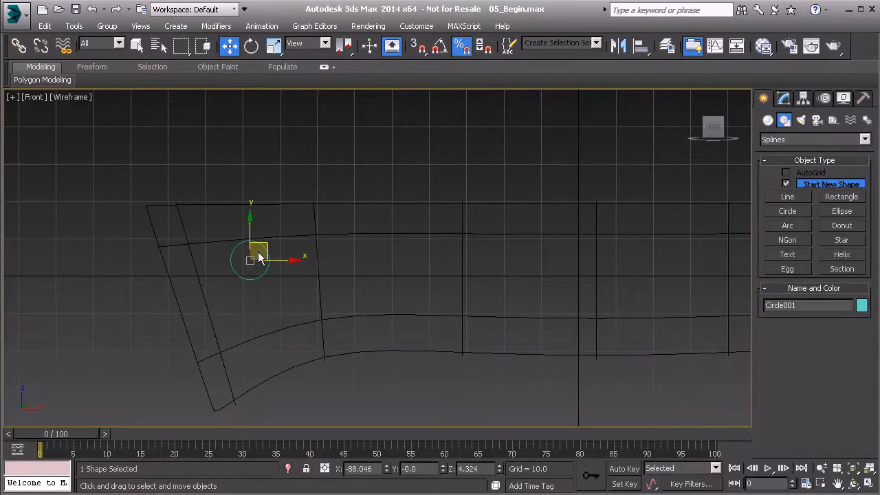
{"action": "middle_click_drag", "start_coordinate": [260, 256], "coordinate": [350, 255]}
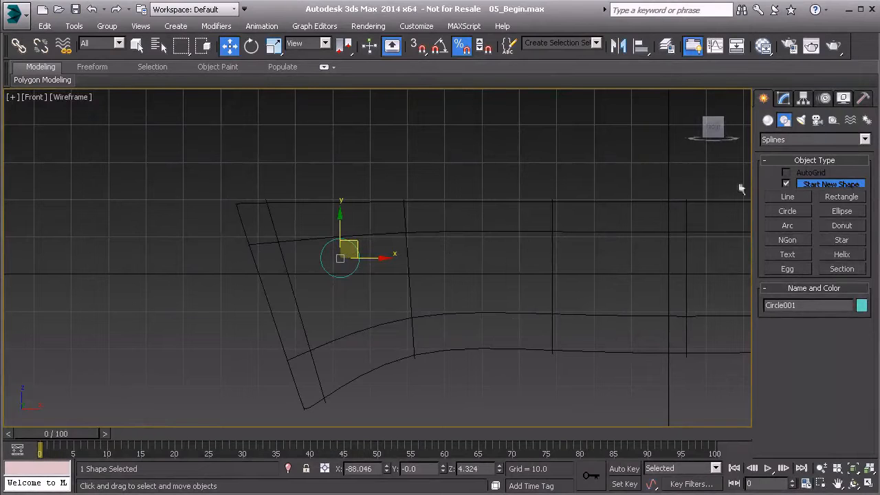
- Reduce the circle's interpolation to 1 step, making it an eight-sided shape
{"action": "left_click", "coordinate": [784, 98]}
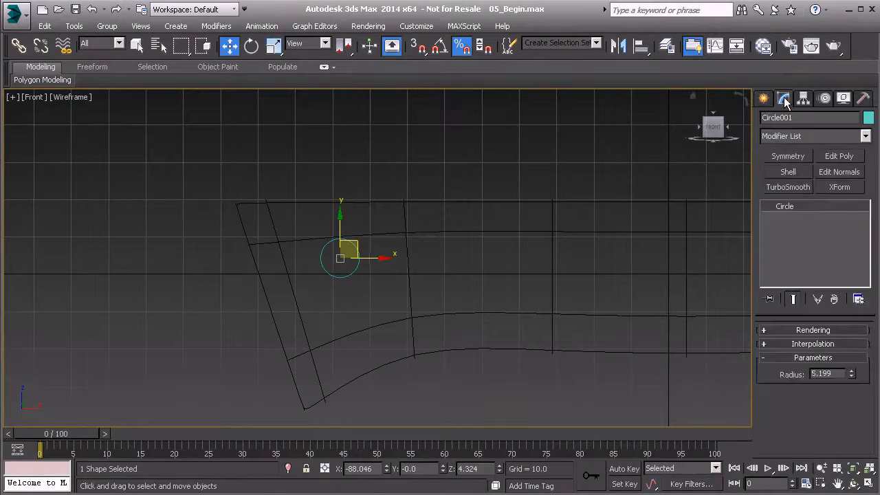
{"action": "left_click", "coordinate": [764, 343]}
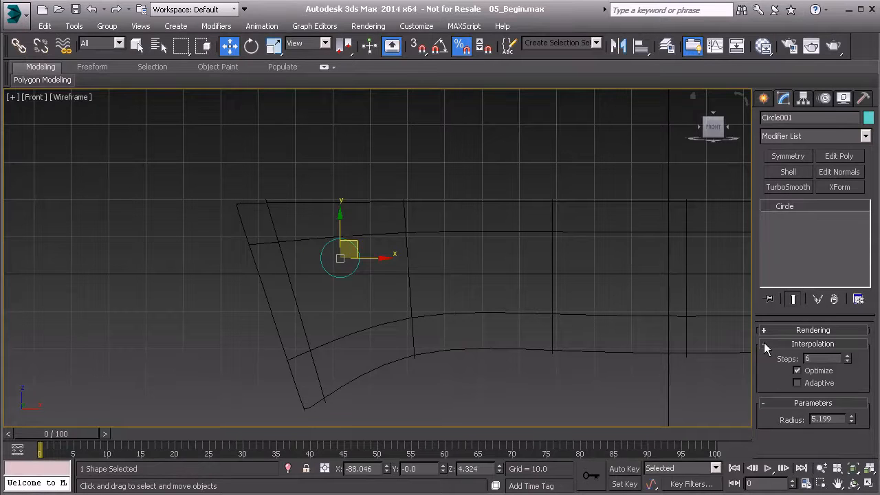
{"action": "left_click", "coordinate": [847, 361]}
{"action": "left_click", "coordinate": [848, 355]}
{"action": "scroll", "coordinate": [349, 277], "scroll_direction": "up", "scroll_amount": 6}
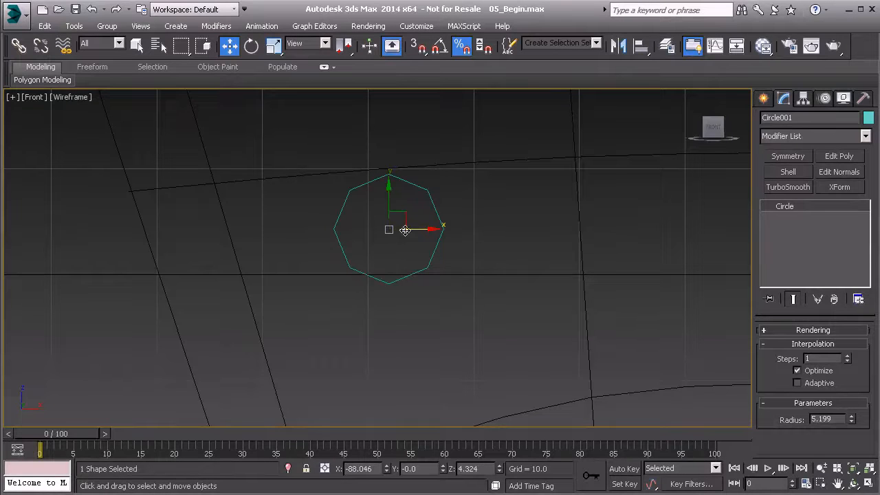
{"action": "scroll", "coordinate": [551, 217], "scroll_direction": "up", "scroll_amount": 2}
{"action": "scroll", "coordinate": [508, 252], "scroll_direction": "down", "scroll_amount": 2}
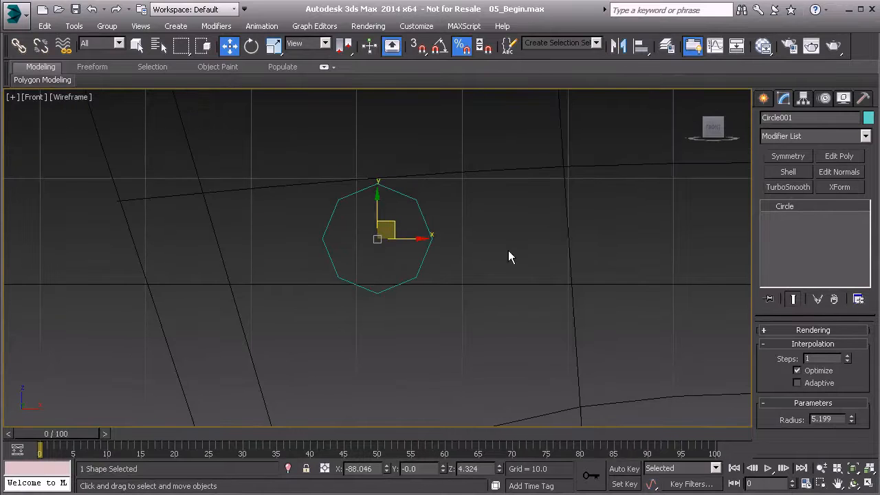
- Select the mesh object and enter vertex editing on its base Editable Poly level
{"action": "left_click", "coordinate": [525, 171]}
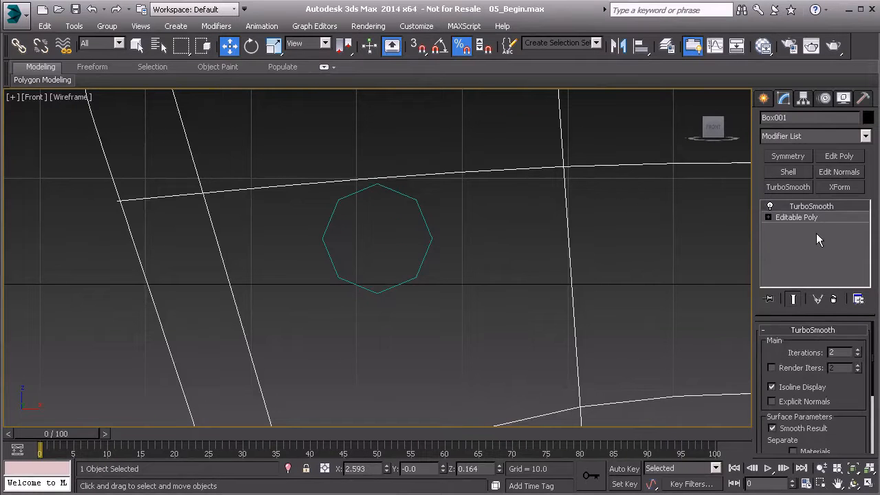
{"action": "left_click", "coordinate": [795, 217]}
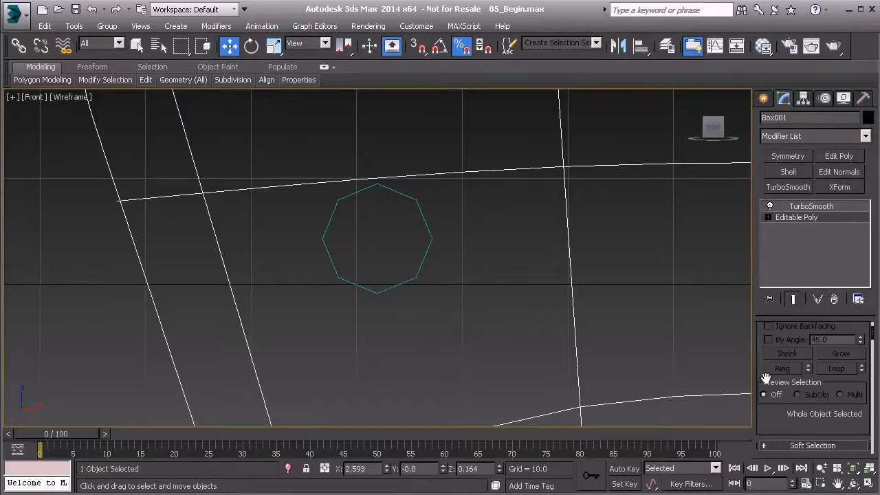
{"action": "scroll", "coordinate": [763, 331], "scroll_direction": "up", "scroll_amount": 2}
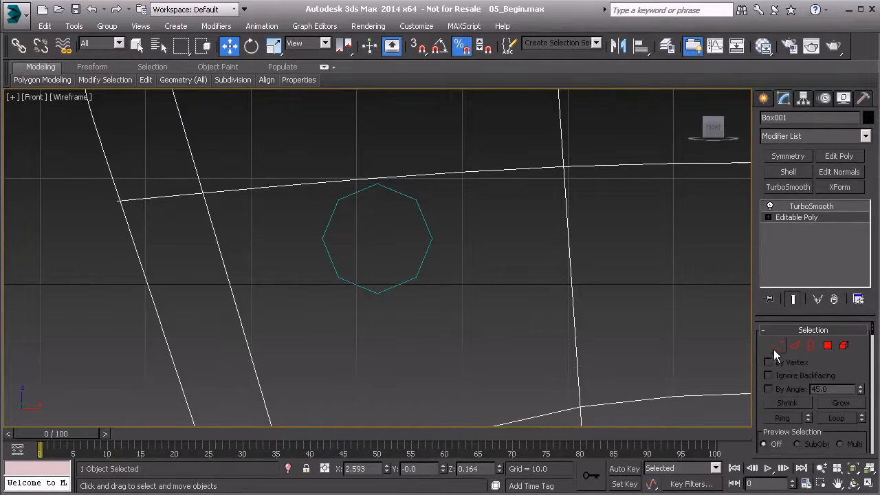
{"action": "left_click", "coordinate": [778, 347]}
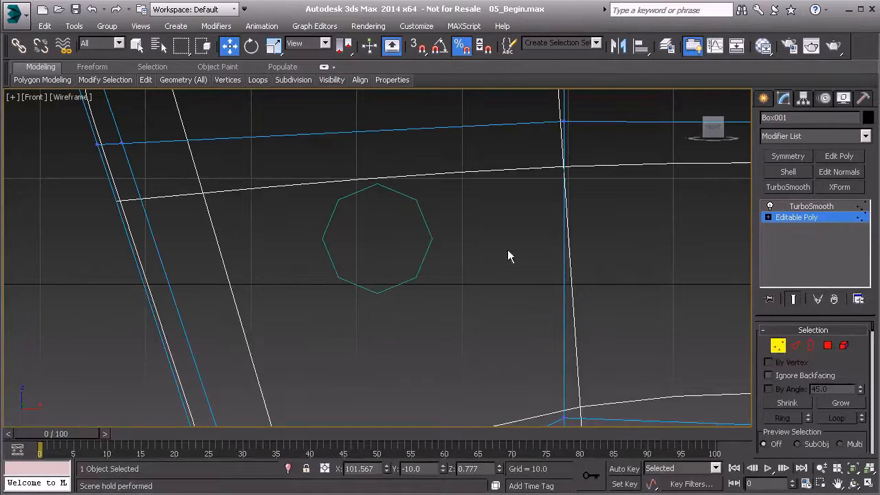
{"action": "scroll", "coordinate": [372, 197], "scroll_direction": "down", "scroll_amount": 3}
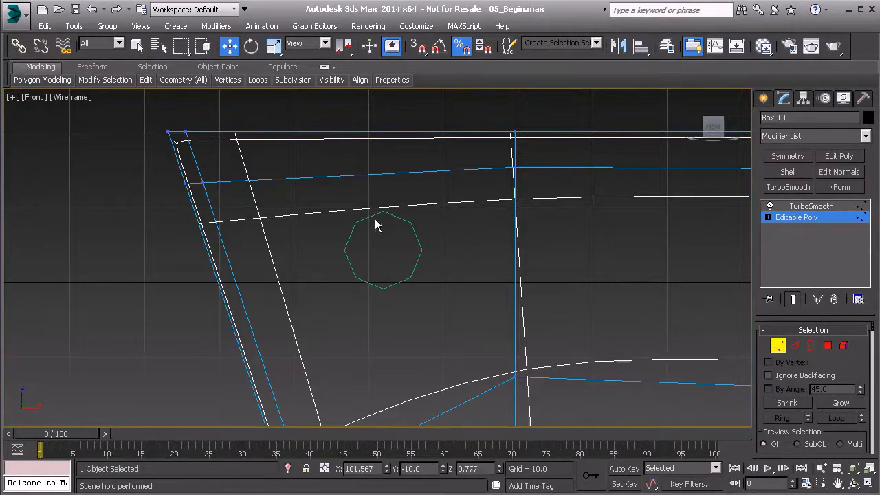
- Turn on 3D snapping and check in the grid and snap settings that Vertex is the active snap type
{"action": "left_click", "coordinate": [421, 50]}
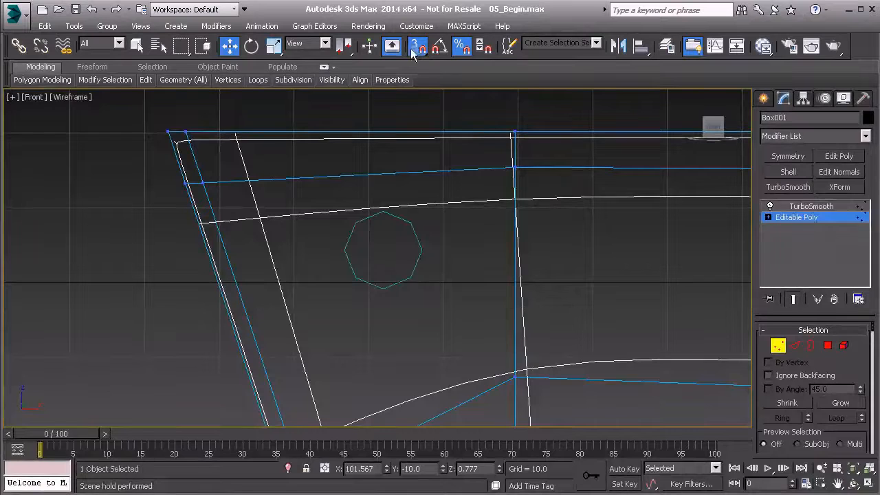
{"action": "right_click", "coordinate": [418, 53]}
{"action": "left_click_drag", "start_coordinate": [405, 164], "coordinate": [412, 151]}
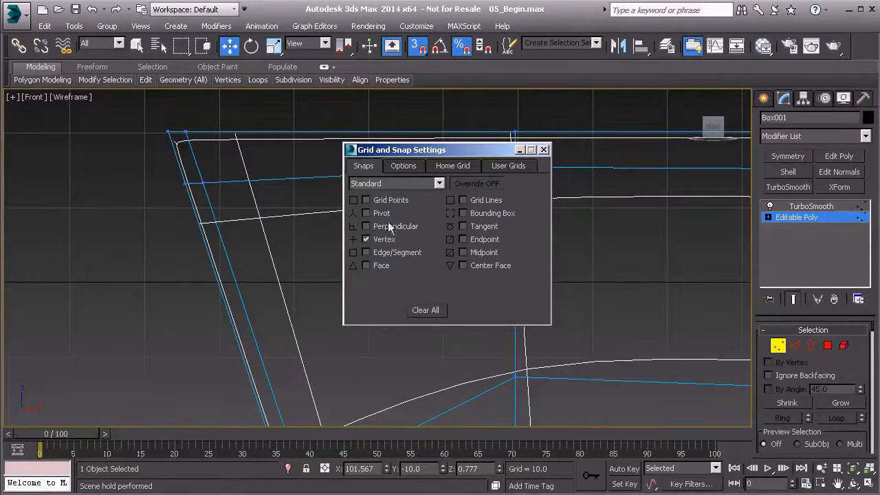
{"action": "left_click", "coordinate": [543, 150]}
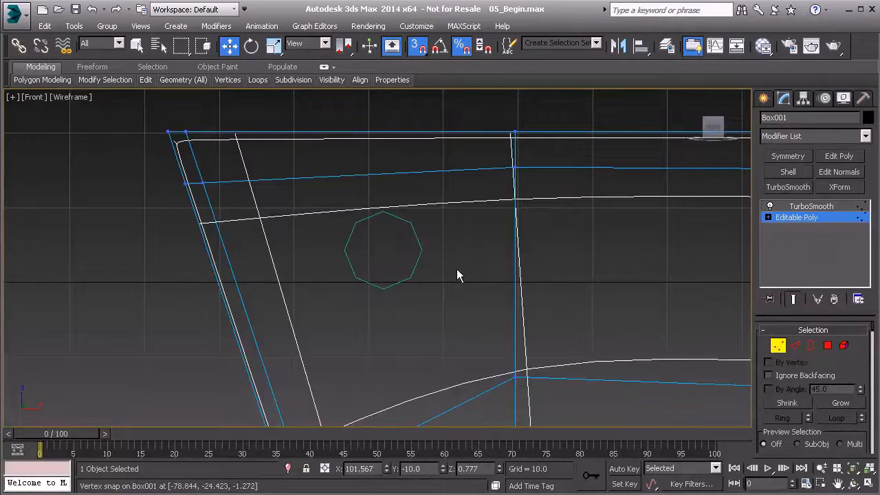
- Start the Cut tool and turn off the mesh's TurboSmooth modifier to work on the unsmoothed cage
{"action": "mouse_move", "coordinate": [147, 81]}
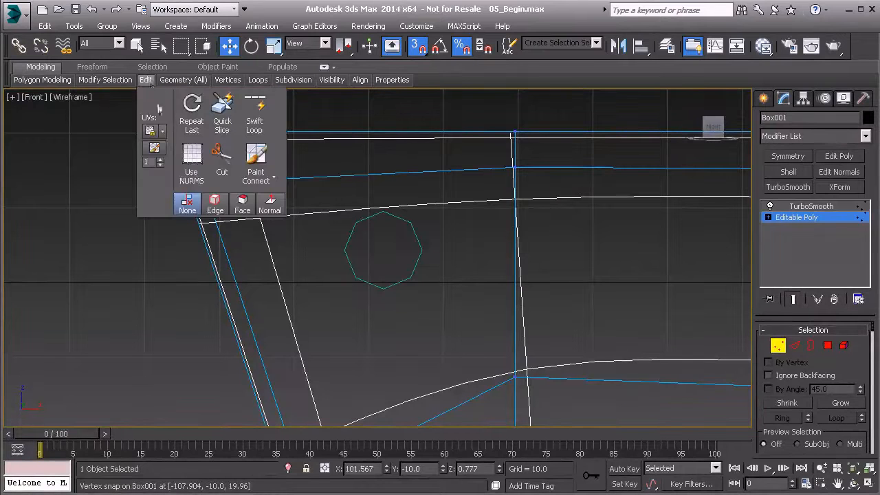
{"action": "left_click", "coordinate": [222, 159]}
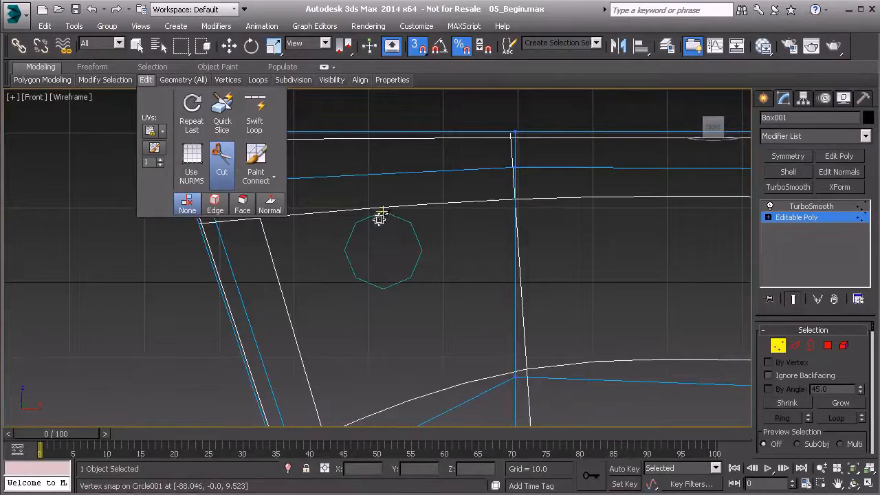
{"action": "scroll", "coordinate": [378, 210], "scroll_direction": "up", "scroll_amount": 3}
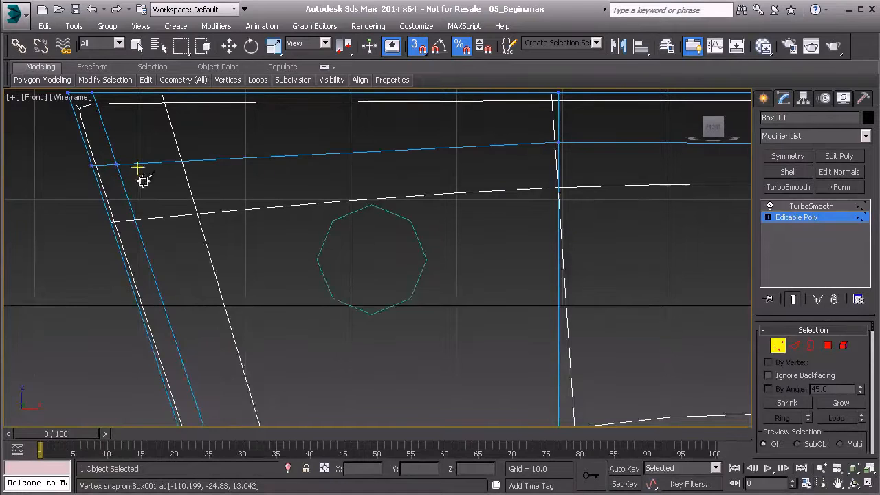
{"action": "middle_click_drag", "start_coordinate": [135, 175], "coordinate": [258, 183]}
{"action": "scroll", "coordinate": [264, 187], "scroll_direction": "up", "scroll_amount": 3}
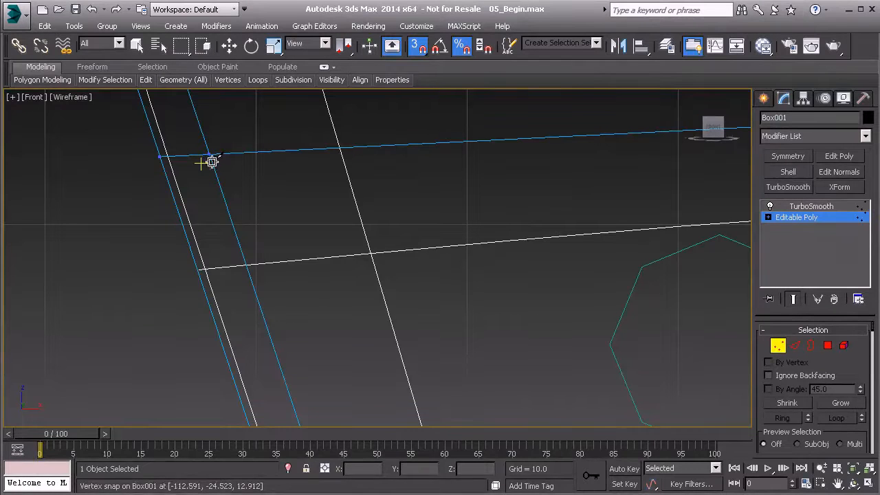
{"action": "left_click", "coordinate": [769, 206]}
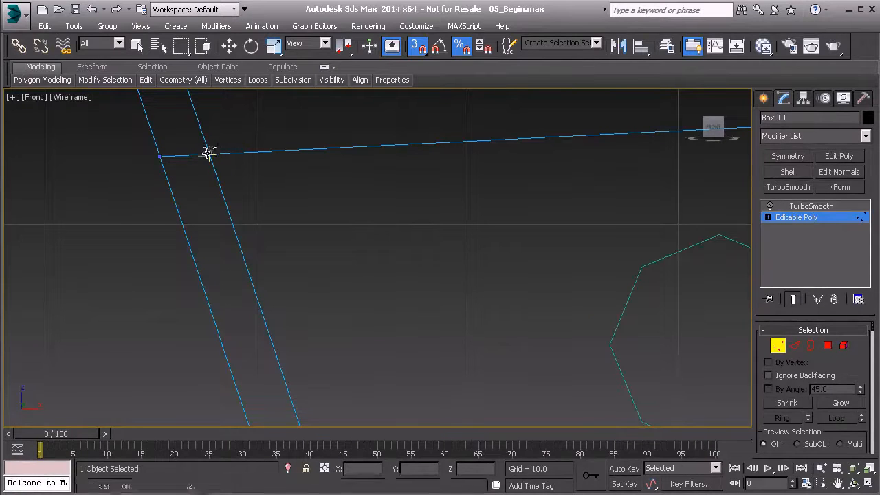
{"action": "scroll", "coordinate": [218, 176], "scroll_direction": "down", "scroll_amount": 5}
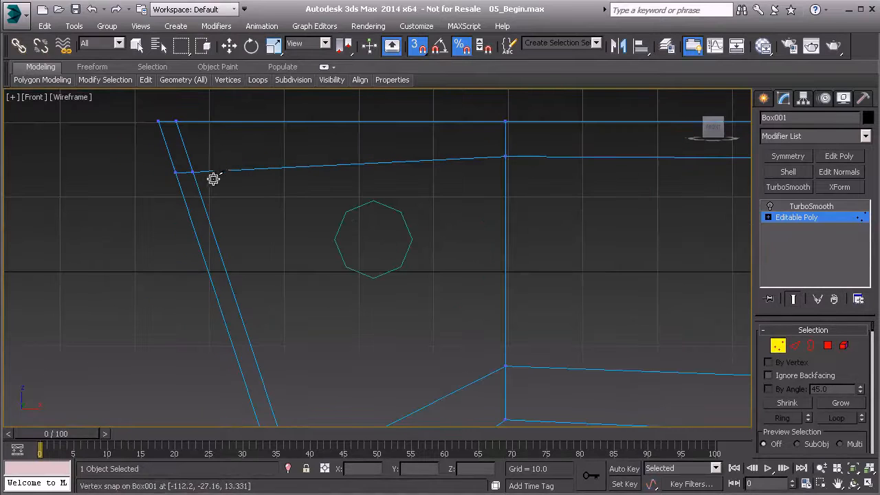
{"action": "middle_click_drag", "start_coordinate": [234, 186], "coordinate": [218, 179]}
{"action": "scroll", "coordinate": [272, 188], "scroll_direction": "up", "scroll_amount": 3}
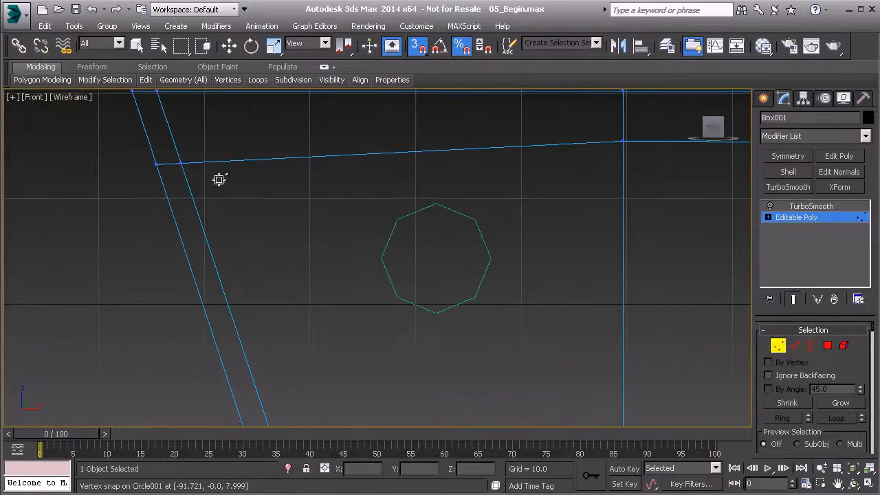
- Cut from the inner cage vertex at the flared end to the nearest circle vertex, then around all eight circle vertices, closing the loop
{"action": "left_click", "coordinate": [180, 163]}
{"action": "left_click", "coordinate": [396, 218]}
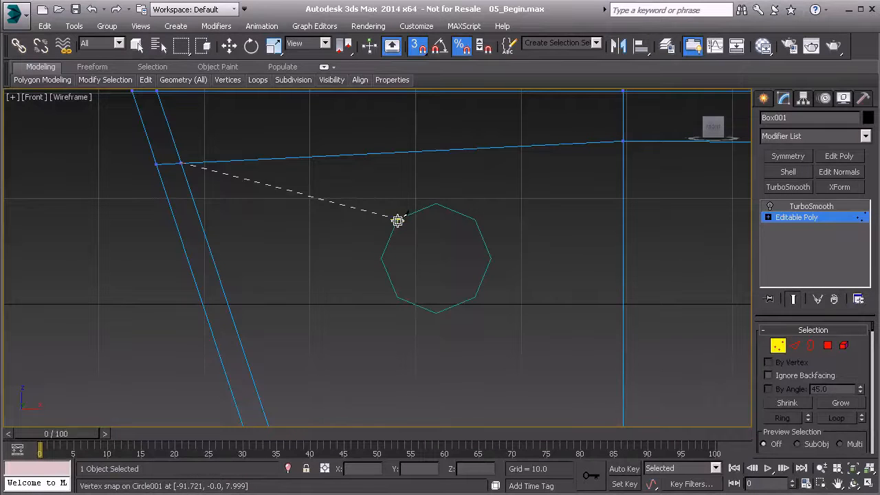
{"action": "left_click", "coordinate": [436, 204]}
{"action": "left_click", "coordinate": [474, 220]}
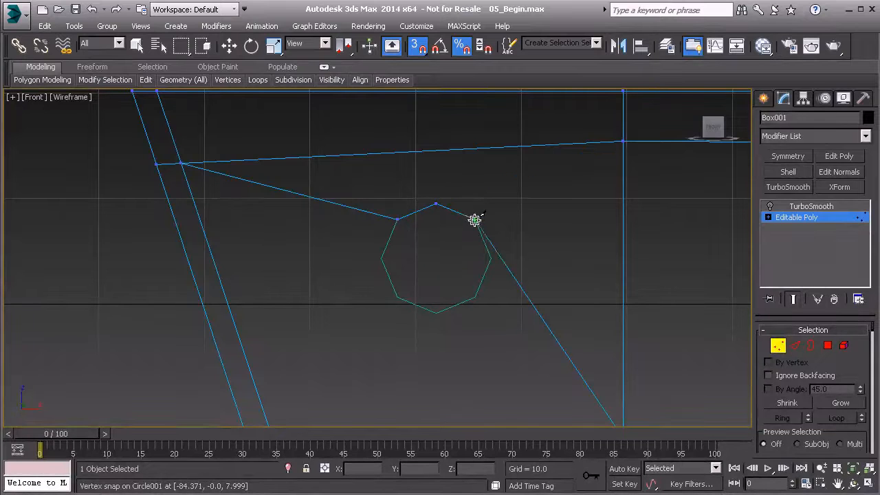
{"action": "left_click", "coordinate": [490, 257]}
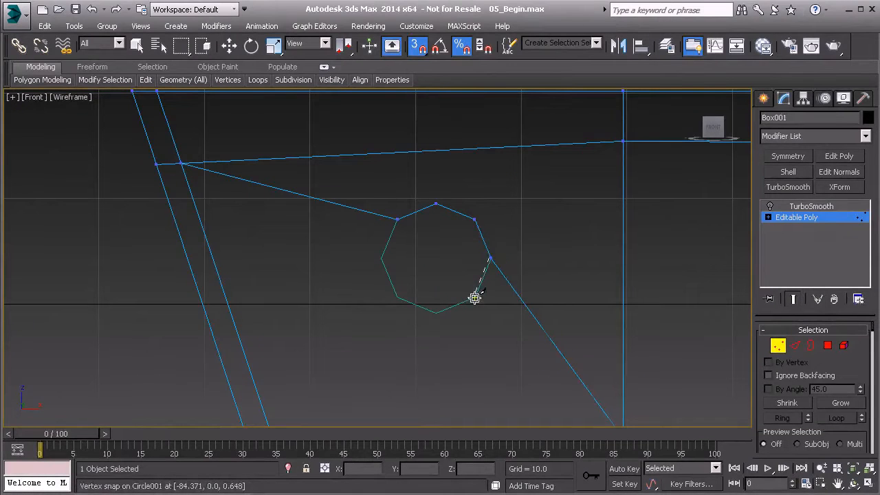
{"action": "left_click", "coordinate": [474, 297]}
{"action": "left_click", "coordinate": [435, 312]}
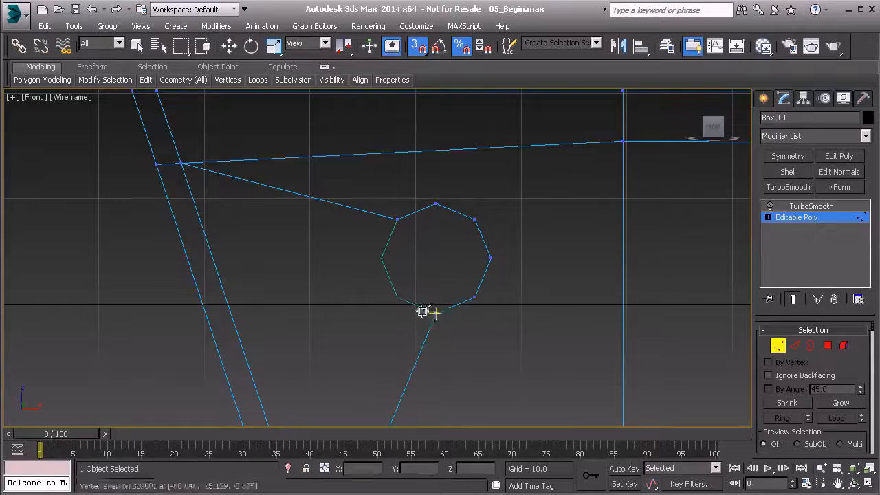
{"action": "left_click", "coordinate": [397, 296]}
{"action": "left_click", "coordinate": [381, 258]}
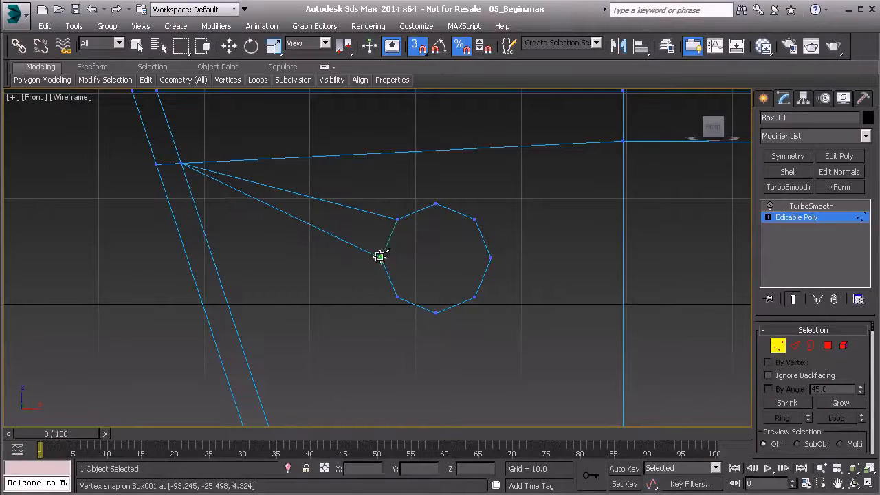
{"action": "left_click", "coordinate": [398, 219]}
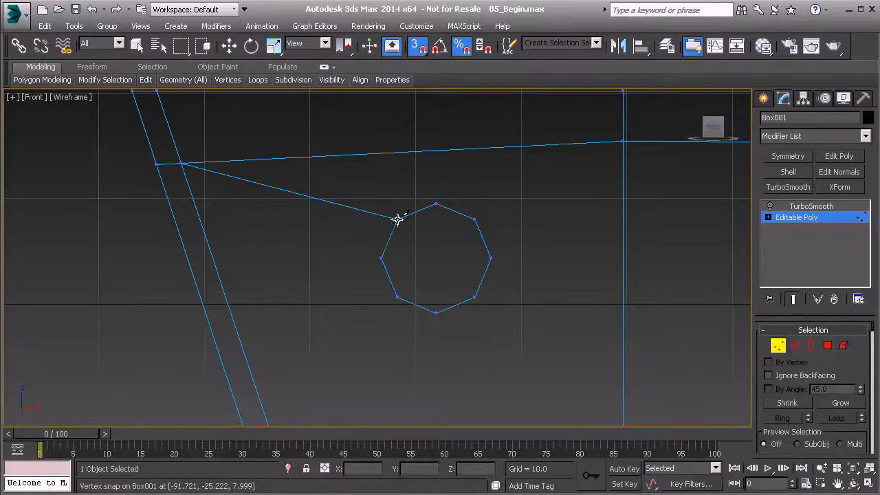
- Finish the circle cut and cut from the circle's leftmost vertex straight across to the outer edge of the flared end
{"action": "right_click", "coordinate": [442, 238]}
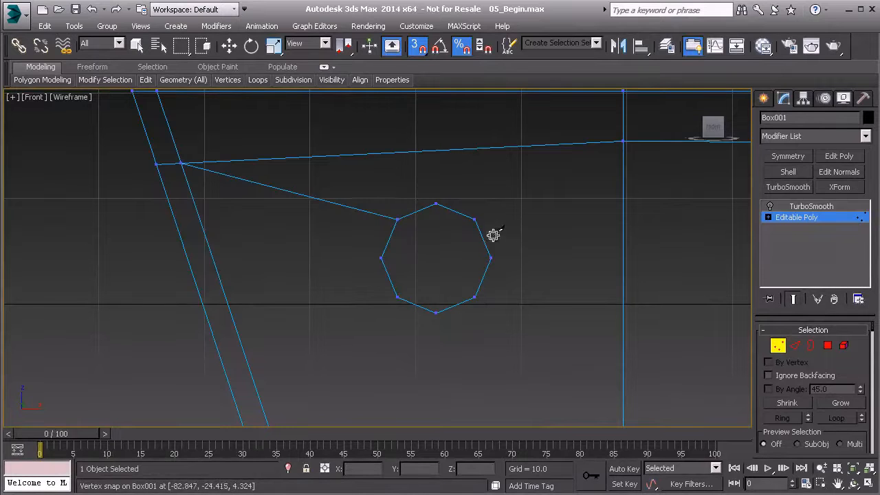
{"action": "scroll", "coordinate": [417, 275], "scroll_direction": "down", "scroll_amount": 4}
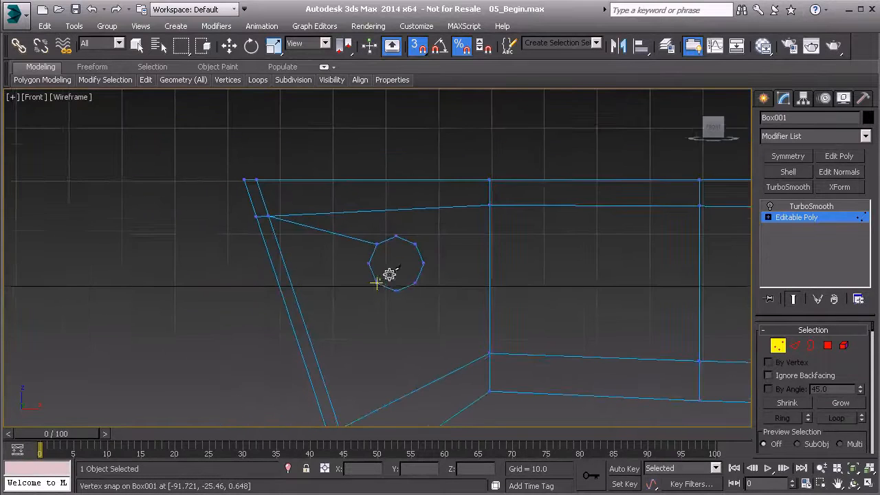
{"action": "scroll", "coordinate": [356, 254], "scroll_direction": "up", "scroll_amount": 2}
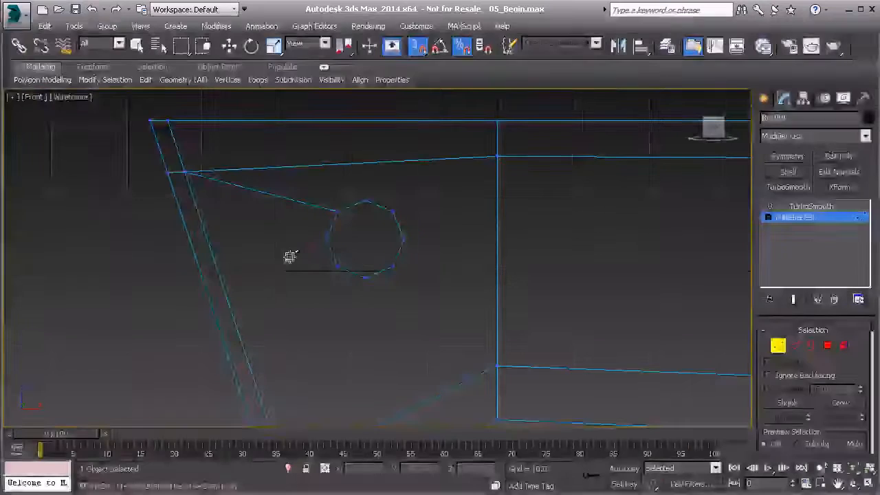
{"action": "middle_click_drag", "start_coordinate": [309, 247], "coordinate": [336, 226]}
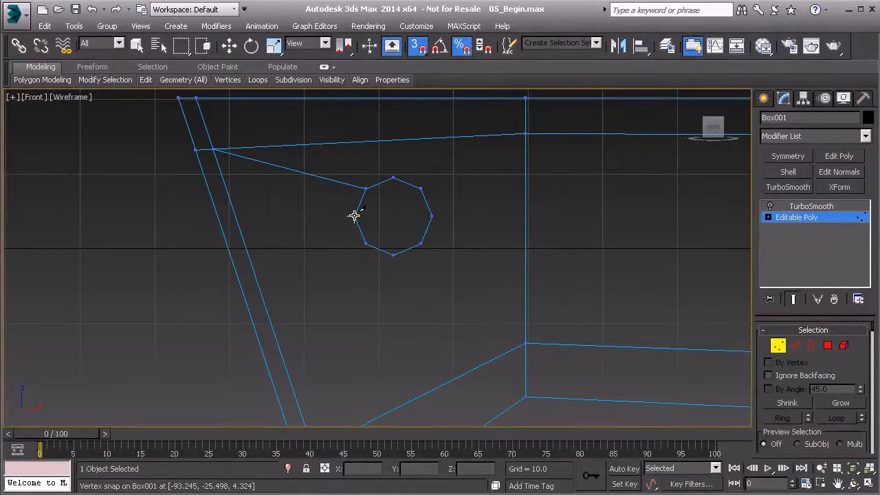
{"action": "left_click", "coordinate": [354, 216]}
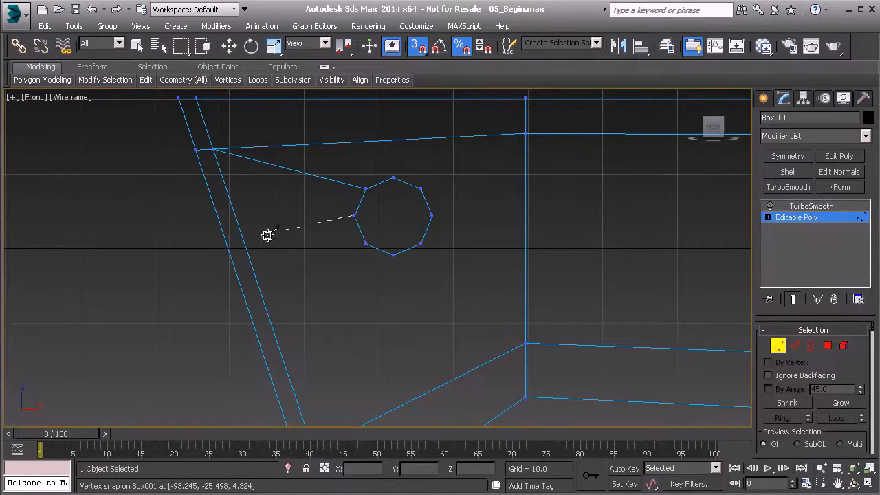
{"action": "left_click", "coordinate": [217, 215]}
- Cut from the circle's lower-left vertex to the lower inner corner vertex, and from its bottom vertex down to the mesh's bottom edge
{"action": "middle_click_drag", "start_coordinate": [364, 246], "coordinate": [375, 196]}
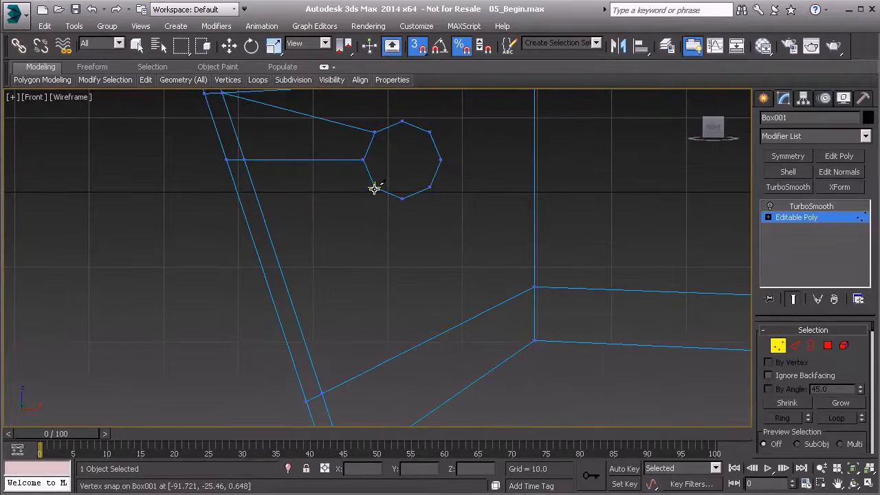
{"action": "left_click", "coordinate": [322, 394]}
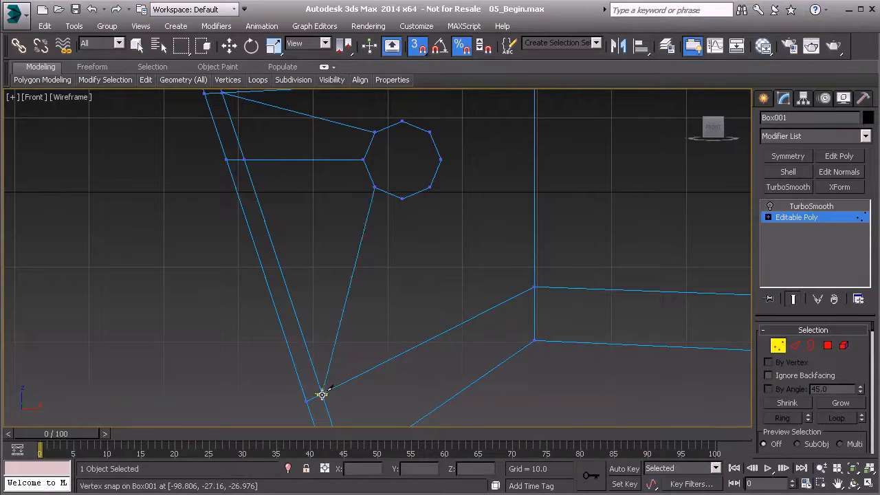
{"action": "left_click", "coordinate": [401, 198]}
{"action": "middle_click_drag", "start_coordinate": [394, 354], "coordinate": [401, 296]}
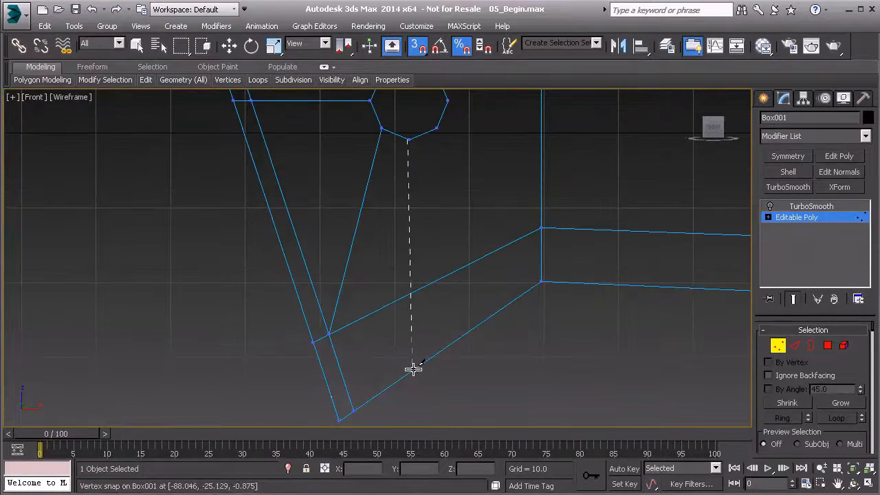
{"action": "left_click", "coordinate": [413, 369]}
- Cut from the circle's lower-right vertex to the lower inner cage vertex, and from its rightmost vertex straight to the neighbouring vertical edge
{"action": "middle_click_drag", "start_coordinate": [431, 277], "coordinate": [395, 251]}
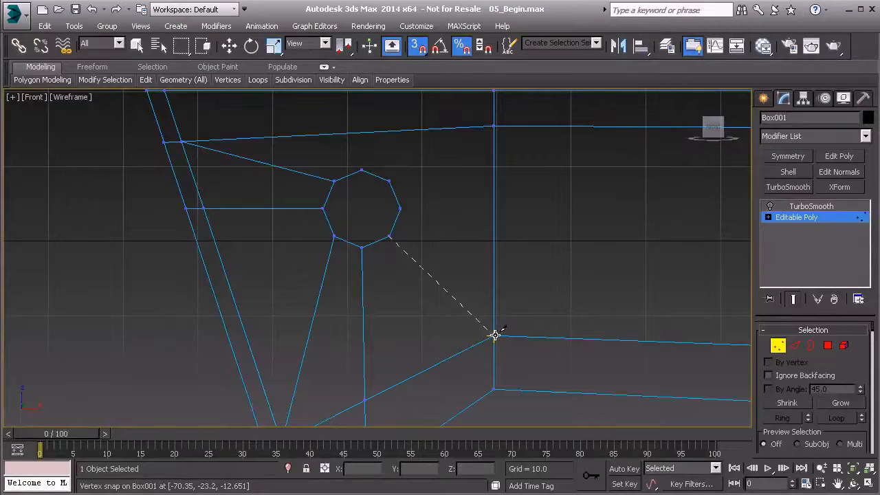
{"action": "middle_click_drag", "start_coordinate": [403, 206], "coordinate": [377, 261]}
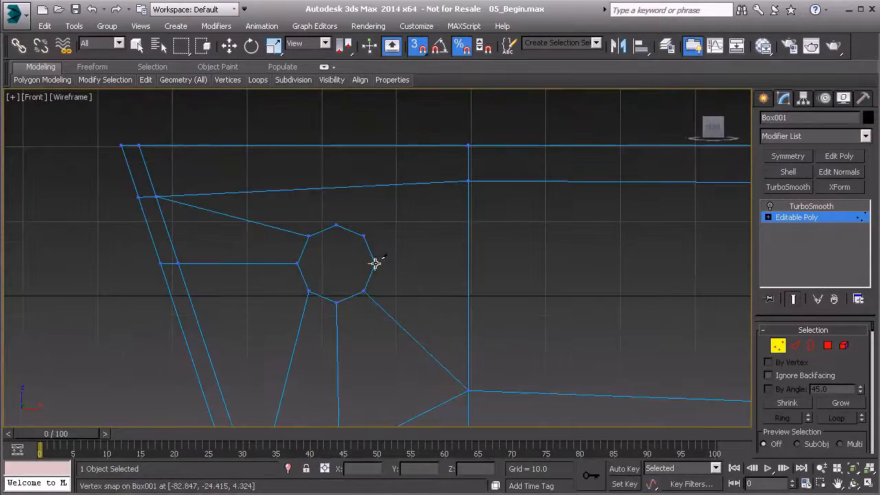
{"action": "left_click", "coordinate": [468, 262]}
{"action": "right_click", "coordinate": [468, 262]}
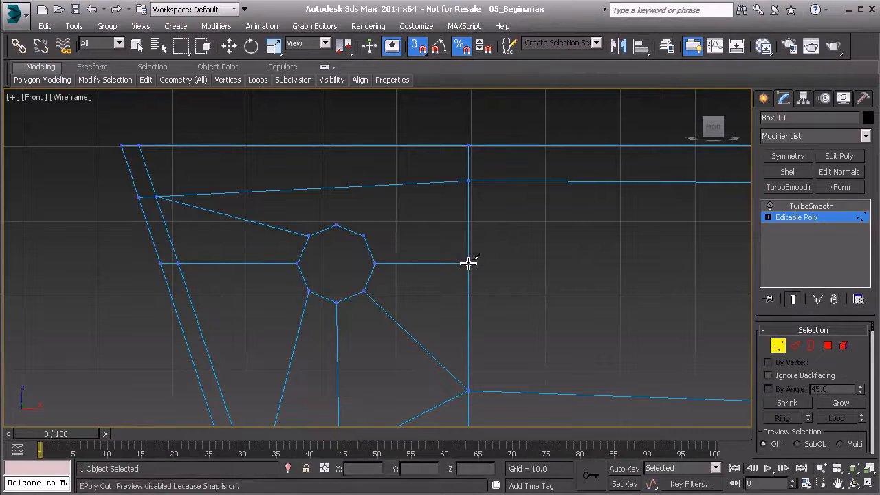
- Cut from the circle's upper-right vertex to the upper inner cage vertex, and from its top vertex up to the mesh's top edge
{"action": "left_click", "coordinate": [468, 181]}
{"action": "right_click", "coordinate": [344, 225]}
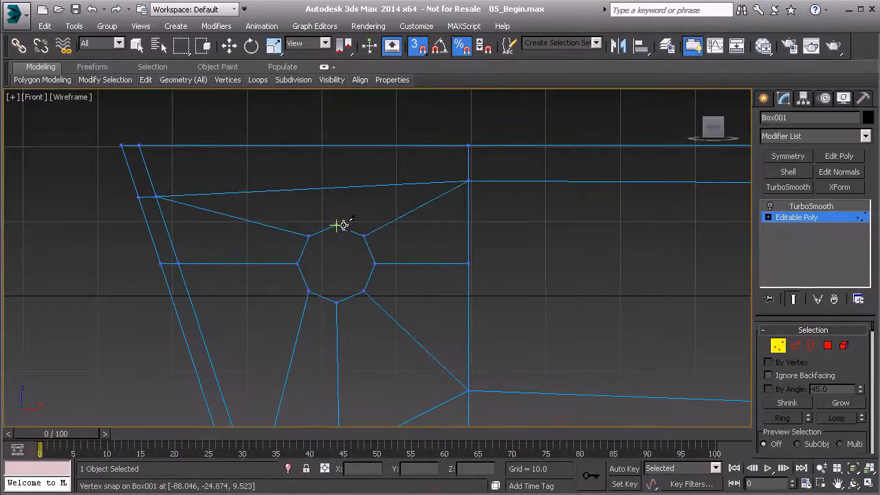
{"action": "left_click", "coordinate": [334, 145]}
{"action": "right_click", "coordinate": [373, 222]}
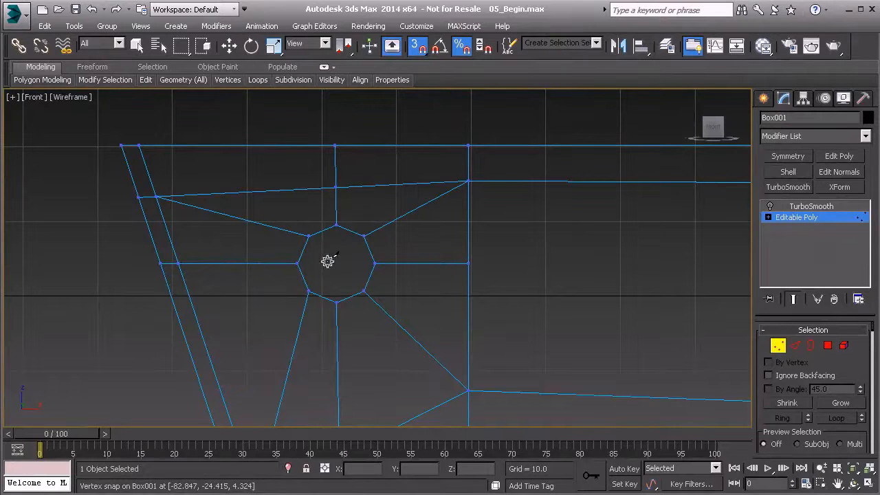
- Extend the horizontal cut from the vertical edge beside the circle along the whole length of the mesh to its far end
{"action": "scroll", "coordinate": [336, 300], "scroll_direction": "down", "scroll_amount": 4}
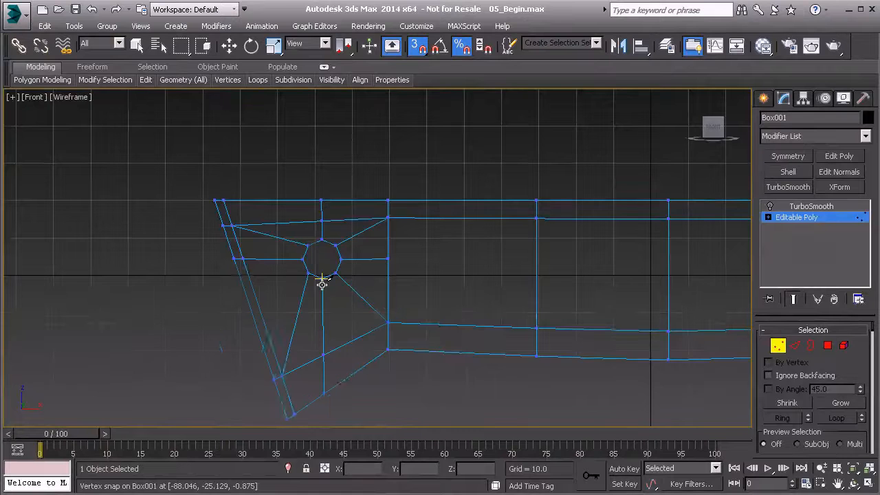
{"action": "scroll", "coordinate": [321, 282], "scroll_direction": "up", "scroll_amount": 2}
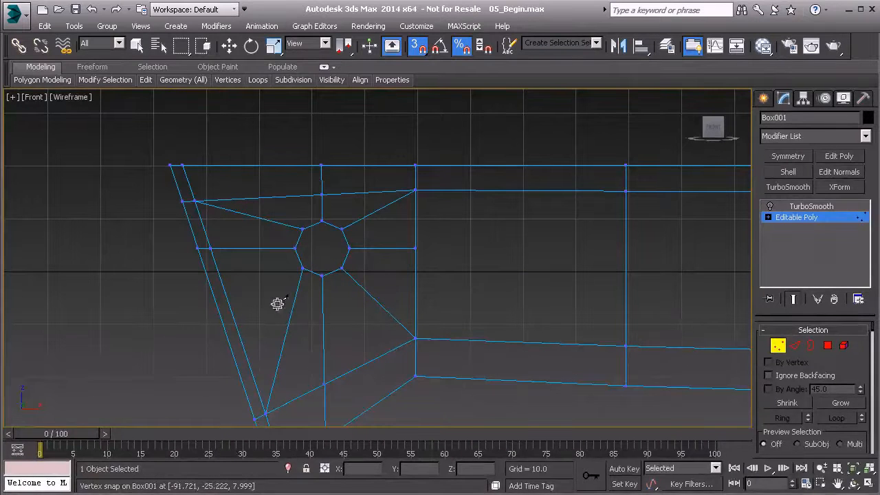
{"action": "scroll", "coordinate": [407, 275], "scroll_direction": "down", "scroll_amount": 2}
{"action": "middle_click_drag", "start_coordinate": [408, 274], "coordinate": [314, 284]}
{"action": "middle_click_drag", "start_coordinate": [384, 297], "coordinate": [434, 284]}
{"action": "scroll", "coordinate": [459, 281], "scroll_direction": "down", "scroll_amount": 2}
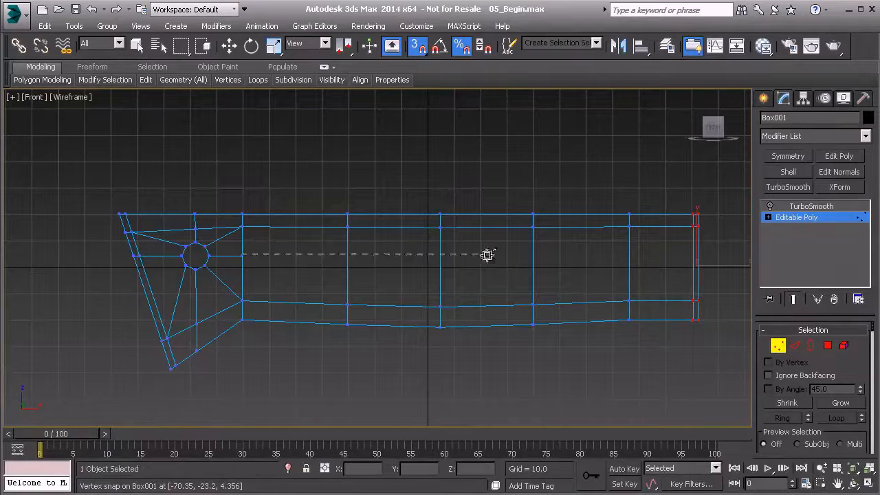
{"action": "left_click", "coordinate": [698, 256]}
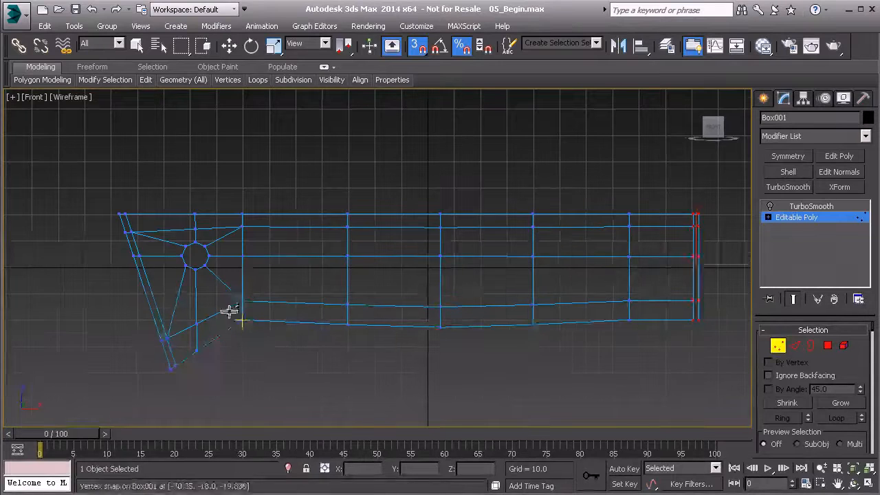
- In a shaded perspective view, cut across the underside from the end of the circle's bottom cut to the opposite edge
{"action": "middle_click_drag", "start_coordinate": [229, 310], "coordinate": [255, 299]}
{"action": "key", "text": "p"}
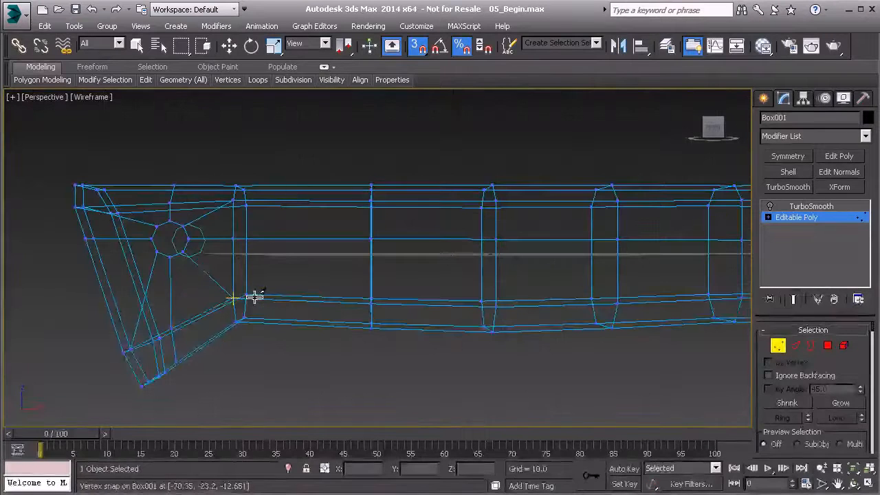
{"action": "key", "text": "F3"}
{"action": "mouse_move", "coordinate": [229, 250]}
{"action": "middle_mouse_down", "text": "alt"}
{"action": "mouse_move", "coordinate": [238, 267]}
{"action": "mouse_move", "coordinate": [305, 253]}
{"action": "mouse_move", "coordinate": [307, 264]}
{"action": "mouse_move", "coordinate": [277, 296]}
{"action": "mouse_move", "coordinate": [255, 213]}
{"action": "mouse_move", "coordinate": [340, 245]}
{"action": "mouse_move", "coordinate": [298, 218]}
{"action": "middle_mouse_up", "text": "alt"}
{"action": "scroll", "coordinate": [337, 249], "scroll_direction": "up", "scroll_amount": 3}
{"action": "middle_click_drag", "start_coordinate": [303, 265], "coordinate": [399, 285]}
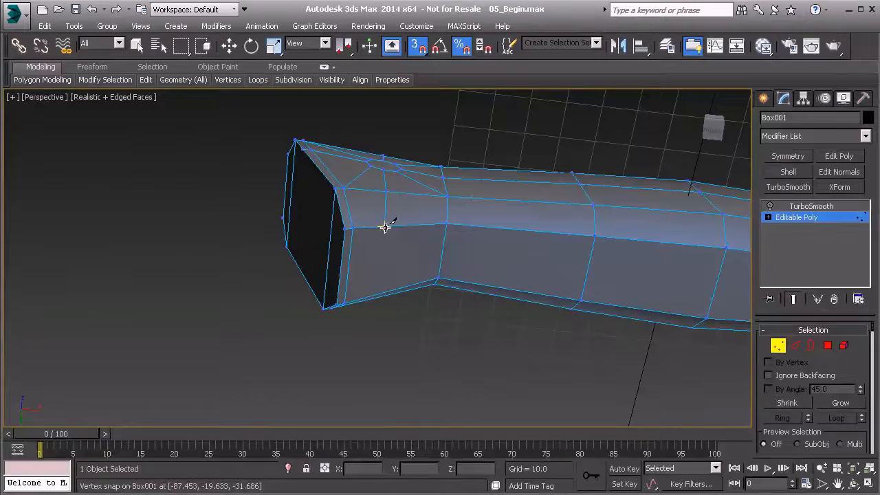
{"action": "middle_click_drag", "start_coordinate": [389, 253], "coordinate": [364, 317], "text": "alt"}
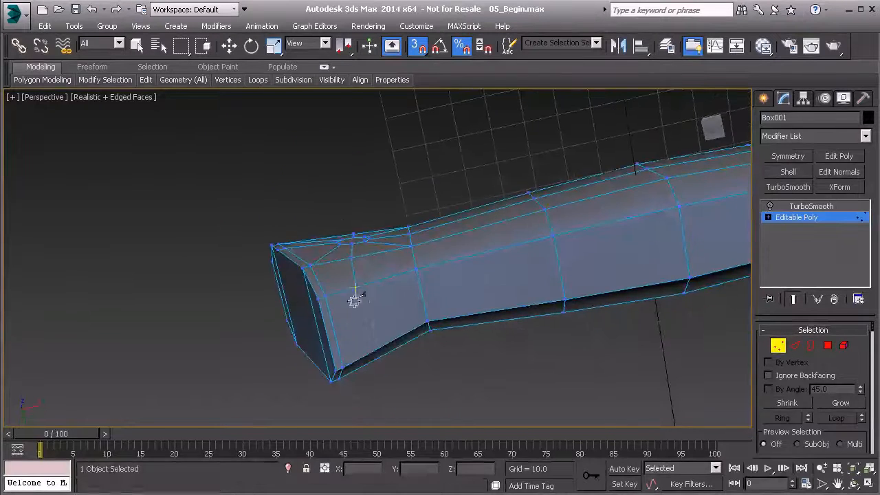
{"action": "left_click", "coordinate": [370, 352]}
{"action": "right_click", "coordinate": [371, 352]}
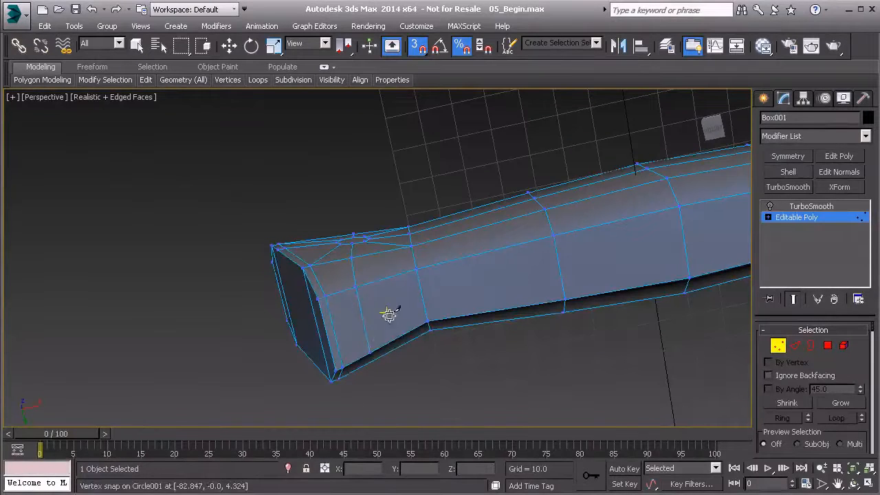
- Cut across the flared end's cap at the horizontal cut's height, and across the top face from the circle's upper cut
{"action": "middle_click_drag", "start_coordinate": [371, 265], "coordinate": [416, 262], "text": "alt"}
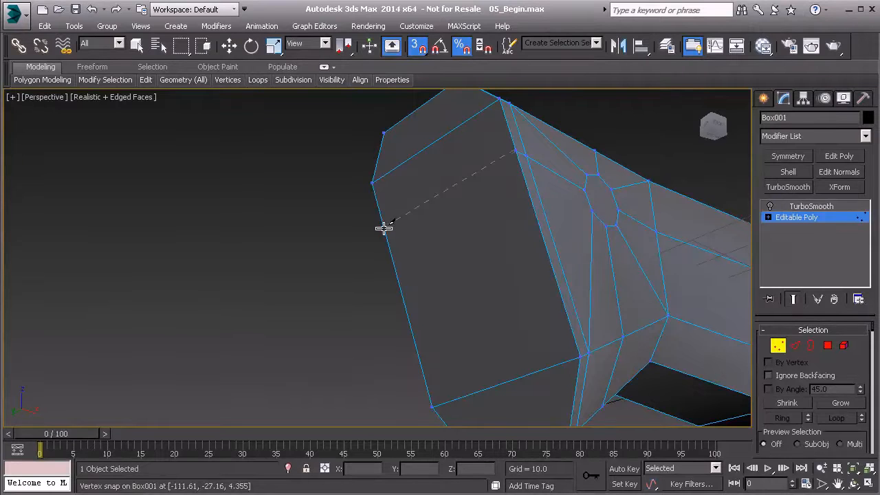
{"action": "middle_click_drag", "start_coordinate": [415, 214], "coordinate": [264, 287], "text": "alt"}
{"action": "left_click", "coordinate": [264, 287]}
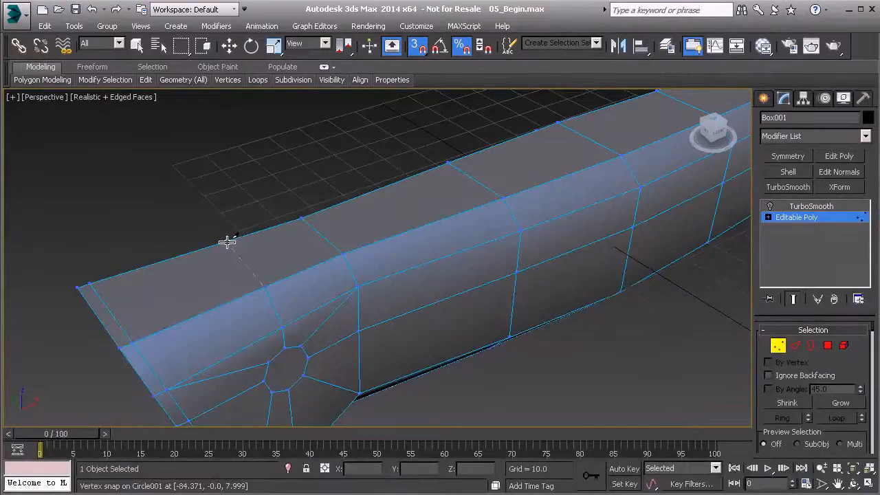
{"action": "middle_click_drag", "start_coordinate": [227, 242], "coordinate": [422, 207], "text": "alt"}
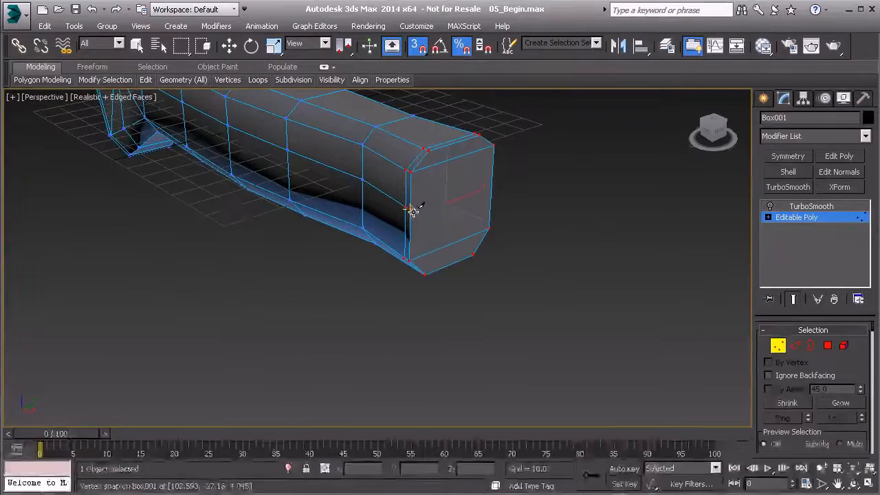
- Cut across the narrow end's cap from the horizontal cut's end vertex to the opposite edge, and leave the Cut tool
{"action": "left_click", "coordinate": [409, 208]}
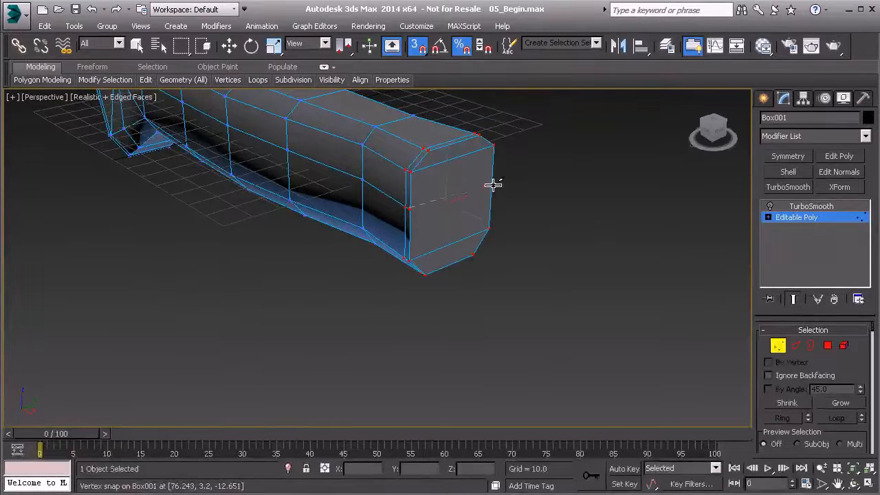
{"action": "left_click", "coordinate": [493, 182]}
{"action": "right_click", "coordinate": [493, 183]}
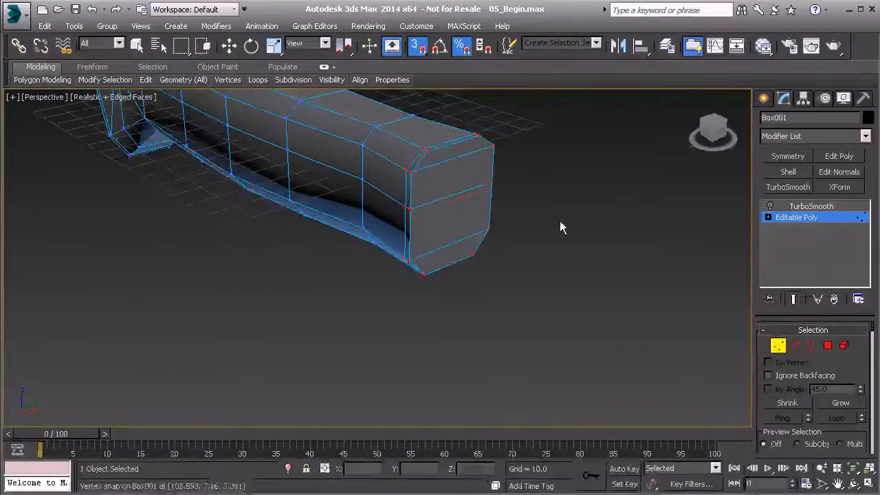
- Switch to polygon editing and delete the eight-sided polygon inside the circle outline to open the hole
{"action": "scroll", "coordinate": [465, 250], "scroll_direction": "down", "scroll_amount": 2}
{"action": "middle_click_drag", "start_coordinate": [465, 249], "coordinate": [385, 249], "text": "alt"}
{"action": "scroll", "coordinate": [375, 238], "scroll_direction": "up", "scroll_amount": 3}
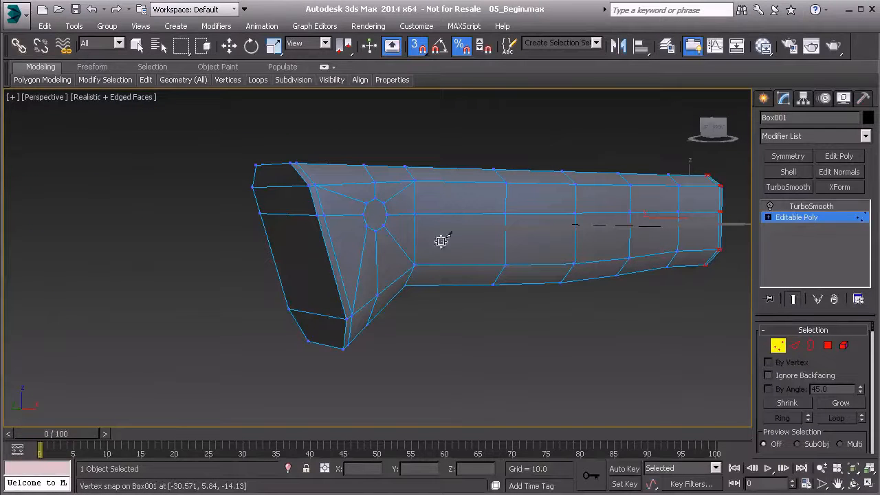
{"action": "key", "text": "w"}
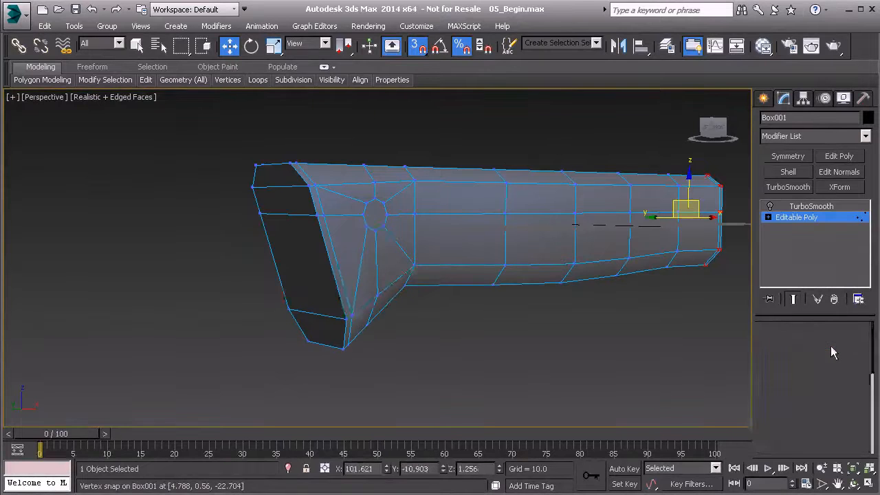
{"action": "left_click", "coordinate": [828, 345]}
{"action": "left_click", "coordinate": [379, 217]}
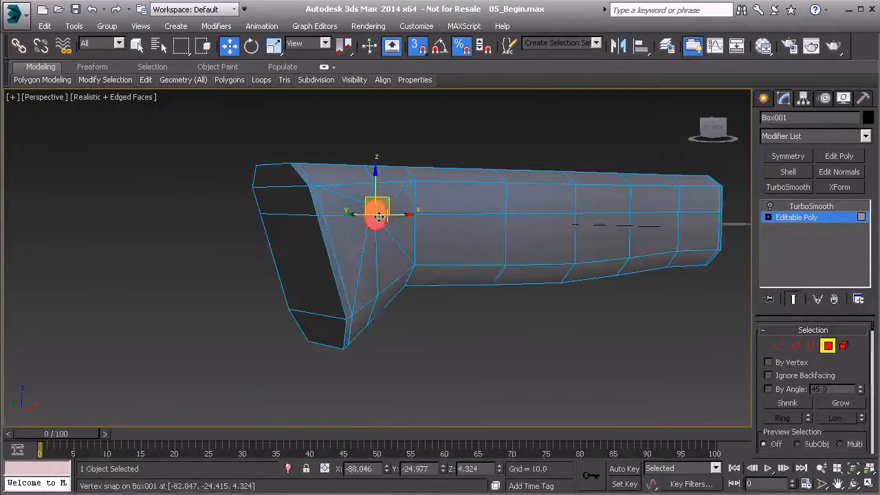
{"action": "key", "text": "Delete"}
- Switch to edge editing and select the ring of widthwise edges around the mesh, starting from the top edge at the flared end
{"action": "scroll", "coordinate": [436, 232], "scroll_direction": "up", "scroll_amount": 5}
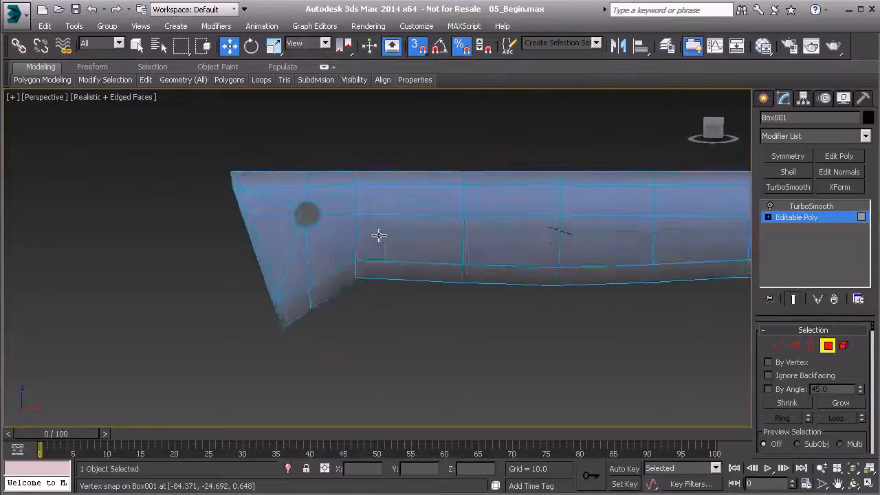
{"action": "scroll", "coordinate": [421, 265], "scroll_direction": "up", "scroll_amount": 5}
{"action": "middle_click_drag", "start_coordinate": [424, 261], "coordinate": [531, 286], "text": "alt"}
{"action": "scroll", "coordinate": [406, 292], "scroll_direction": "down", "scroll_amount": 5}
{"action": "scroll", "coordinate": [390, 266], "scroll_direction": "down", "scroll_amount": 3}
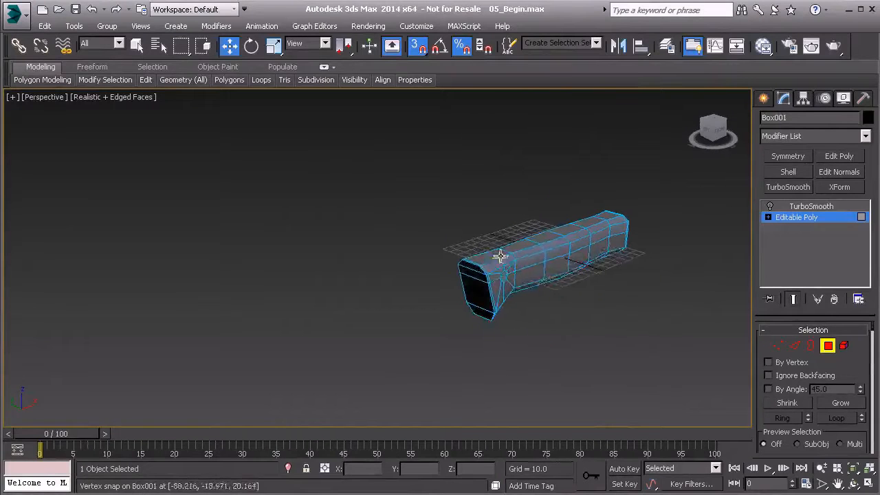
{"action": "scroll", "coordinate": [492, 281], "scroll_direction": "up", "scroll_amount": 4}
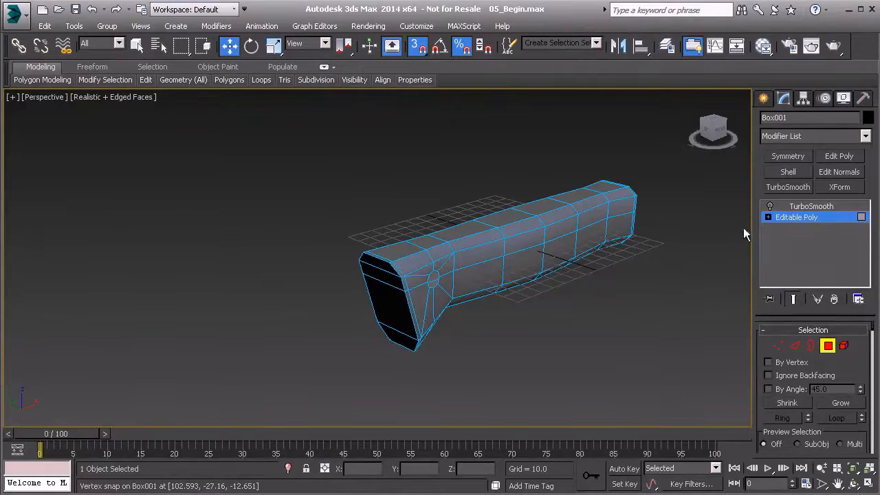
{"action": "left_click", "coordinate": [795, 346]}
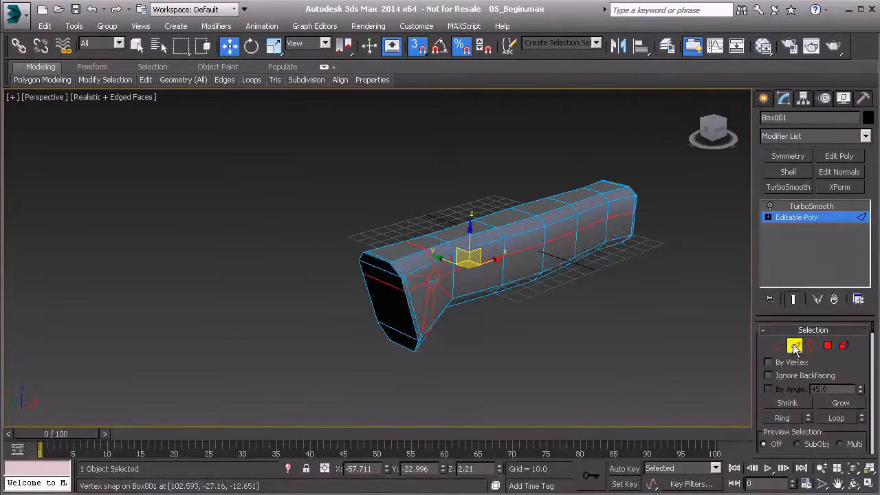
{"action": "middle_click_drag", "start_coordinate": [367, 251], "coordinate": [417, 295], "text": "alt"}
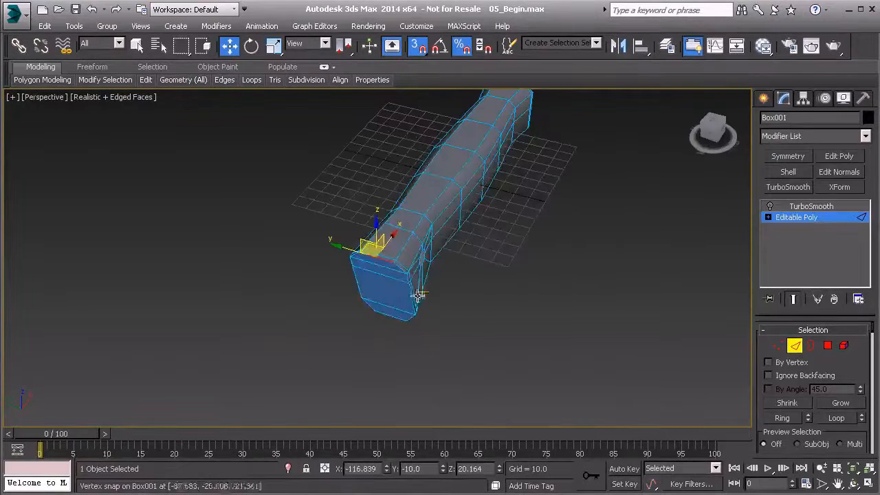
{"action": "left_click", "coordinate": [784, 418]}
{"action": "scroll", "coordinate": [850, 406], "scroll_direction": "down", "scroll_amount": 5}
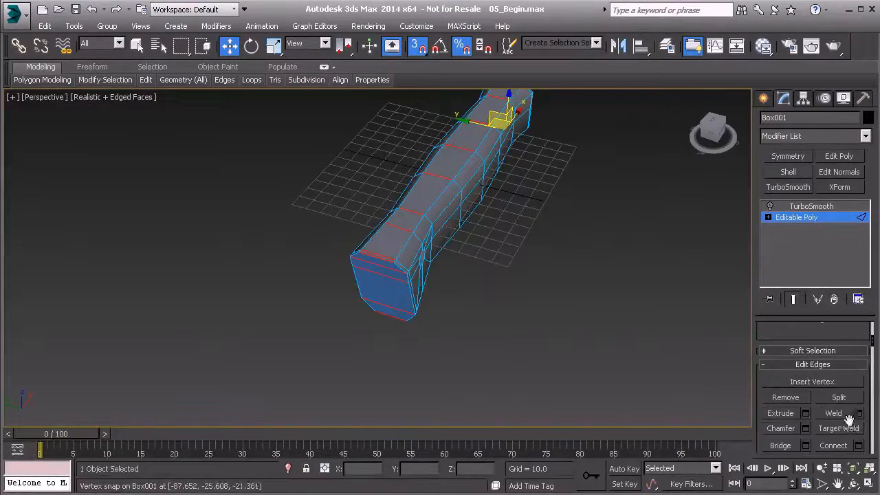
- Connect the selected widthwise edges with 1 segment to add a lengthwise centre loop around the mesh
{"action": "left_click", "coordinate": [858, 445]}
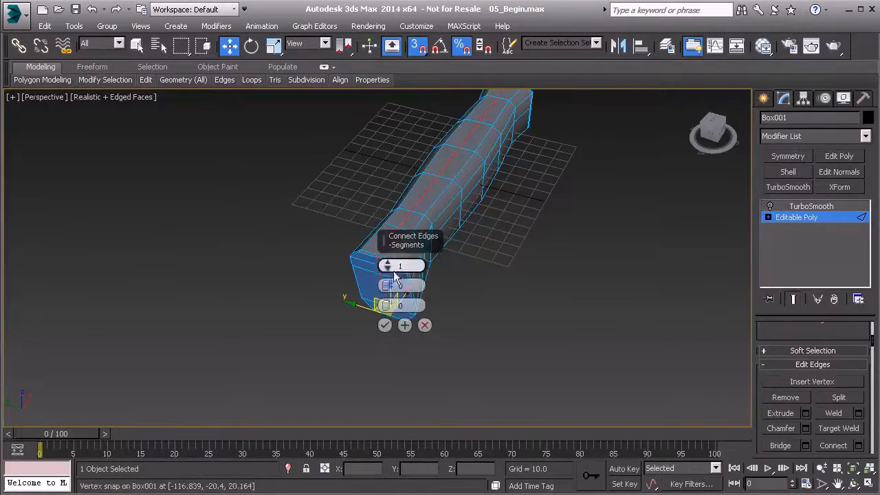
{"action": "left_click", "coordinate": [384, 325]}
{"action": "mouse_move", "coordinate": [447, 246]}
{"action": "middle_mouse_down", "text": "alt"}
{"action": "mouse_move", "coordinate": [464, 263]}
{"action": "mouse_move", "coordinate": [440, 252]}
{"action": "mouse_move", "coordinate": [453, 244]}
{"action": "middle_mouse_up", "text": "alt"}
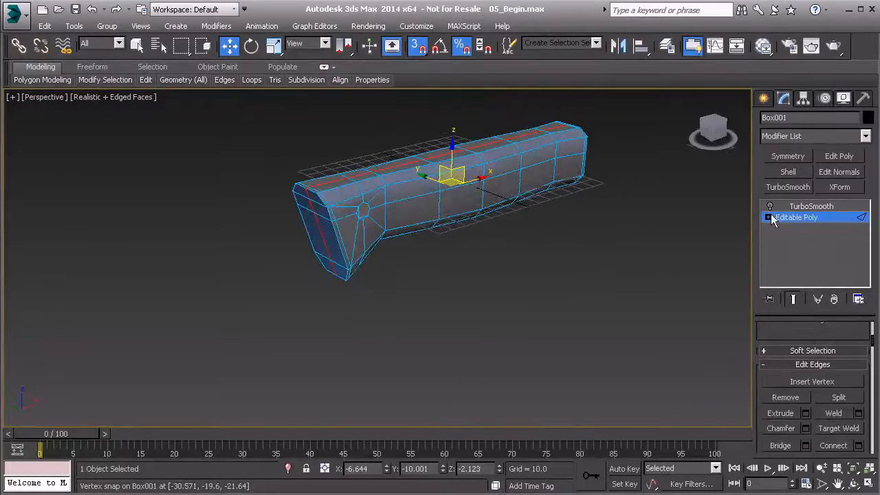
- Switch to polygon editing and delete the half of the mesh that has no hole
{"action": "key", "text": "4"}
{"action": "middle_click_drag", "start_coordinate": [477, 271], "coordinate": [455, 206], "text": "alt"}
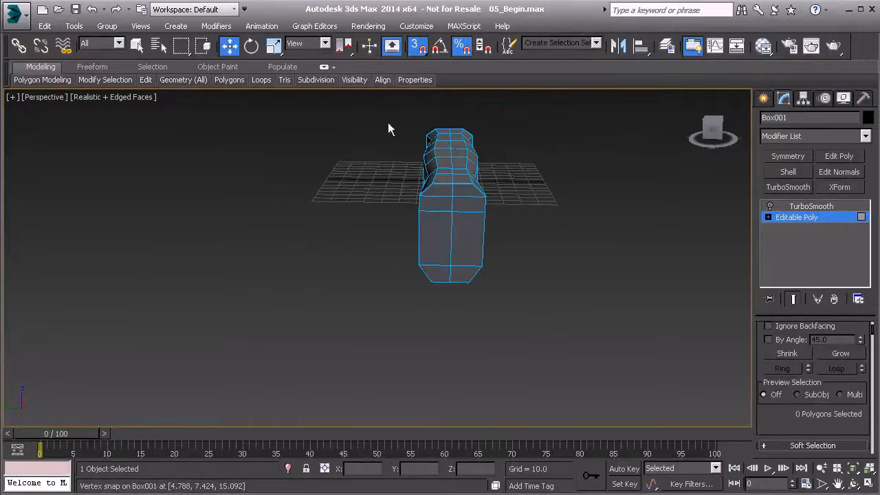
{"action": "left_click_drag", "start_coordinate": [438, 312], "coordinate": [442, 317]}
{"action": "middle_click_drag", "start_coordinate": [442, 317], "coordinate": [565, 294], "text": "alt"}
{"action": "left_click", "coordinate": [562, 291]}
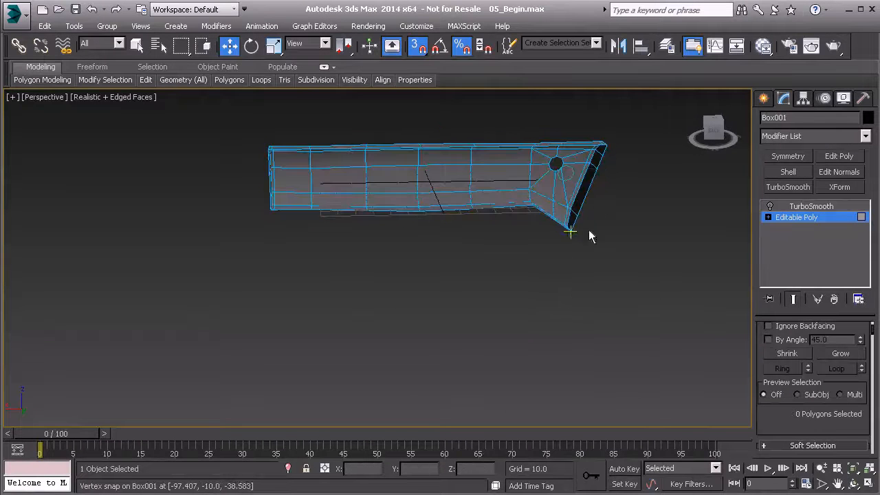
{"action": "middle_click_drag", "start_coordinate": [630, 209], "coordinate": [525, 233], "text": "alt"}
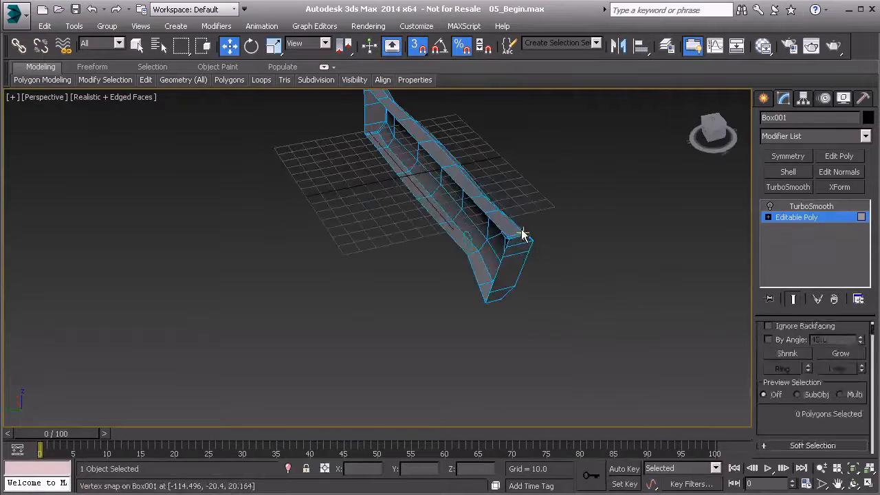
- Switch to edge editing and add a Symmetry modifier below TurboSmooth with its mirror axis set to Z
{"action": "key", "text": "2"}
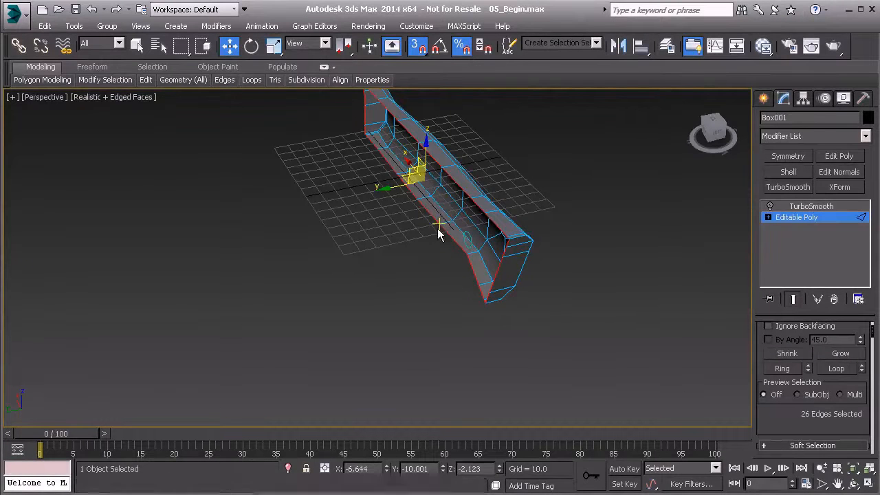
{"action": "left_click", "coordinate": [790, 159]}
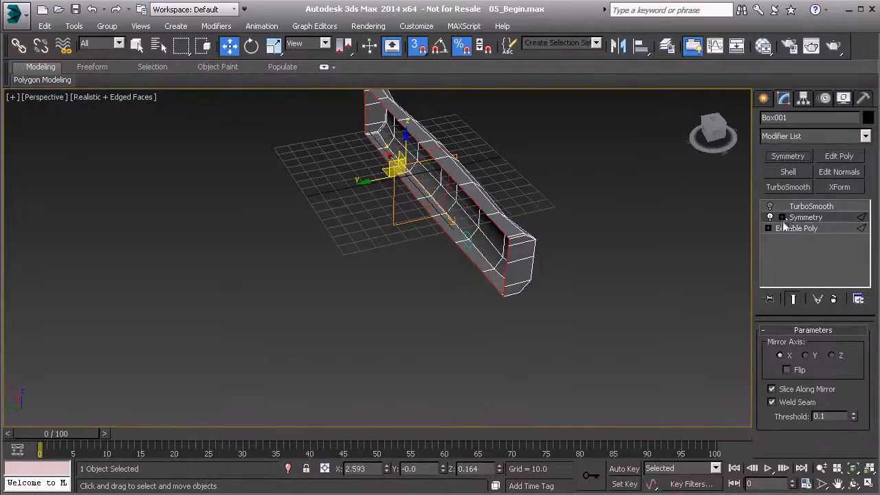
{"action": "left_click", "coordinate": [806, 356]}
{"action": "left_click", "coordinate": [832, 355]}
{"action": "mouse_move", "coordinate": [582, 276]}
{"action": "middle_mouse_down", "text": "alt"}
{"action": "mouse_move", "coordinate": [512, 264]}
{"action": "mouse_move", "coordinate": [585, 253]}
{"action": "mouse_move", "coordinate": [575, 273]}
{"action": "middle_mouse_up", "text": "alt"}
{"action": "scroll", "coordinate": [539, 287], "scroll_direction": "up", "scroll_amount": 6}
{"action": "middle_click_drag", "start_coordinate": [502, 280], "coordinate": [518, 329], "text": "alt"}
{"action": "middle_click_drag", "start_coordinate": [455, 231], "coordinate": [576, 229], "text": "alt"}
{"action": "scroll", "coordinate": [567, 231], "scroll_direction": "down", "scroll_amount": 3}
{"action": "middle_click_drag", "start_coordinate": [513, 229], "coordinate": [449, 247], "text": "alt"}
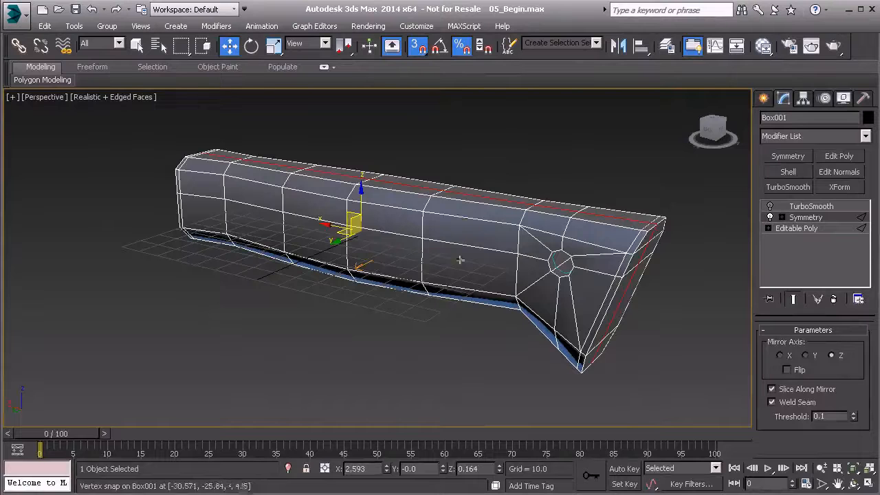
{"action": "middle_click_drag", "start_coordinate": [507, 255], "coordinate": [481, 244], "text": "alt"}
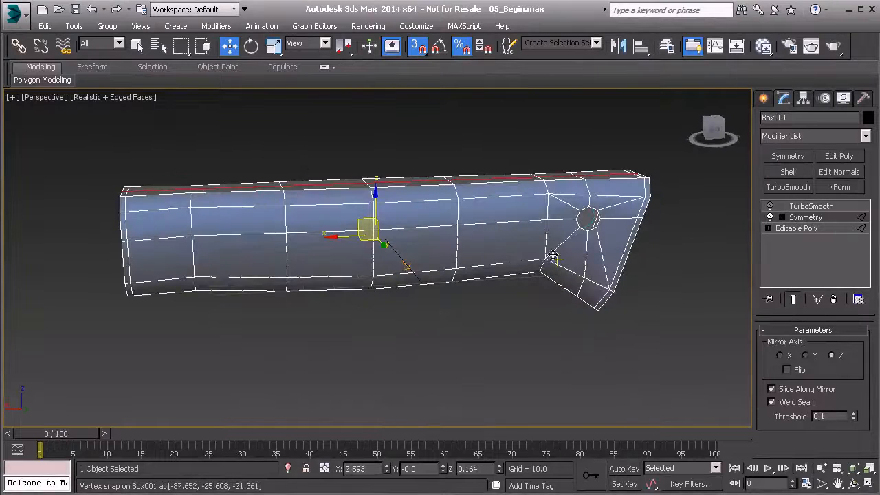
- Collapse the stack down to the Symmetry modifier and turn TurboSmooth back on
{"action": "right_click", "coordinate": [802, 219]}
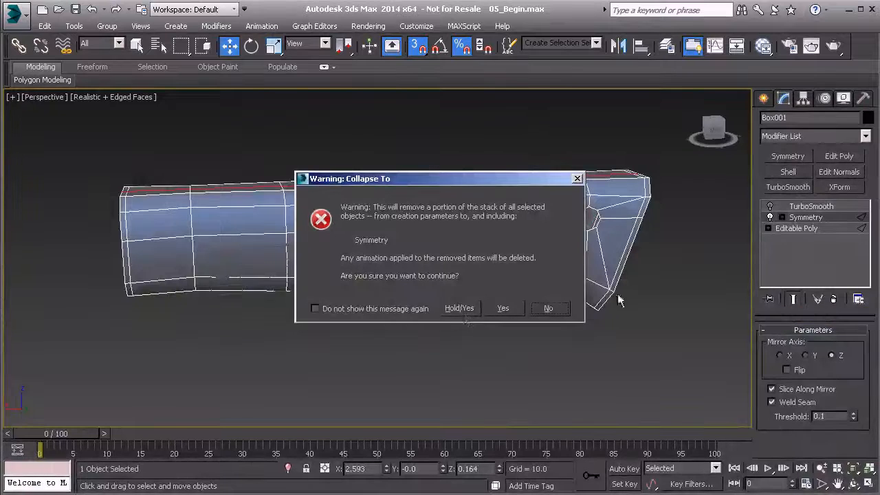
{"action": "left_click", "coordinate": [461, 310]}
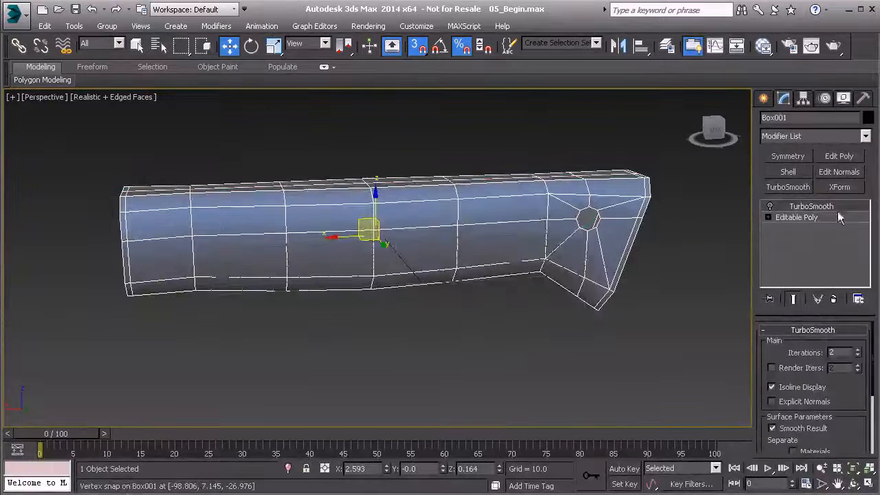
{"action": "left_click", "coordinate": [770, 206]}
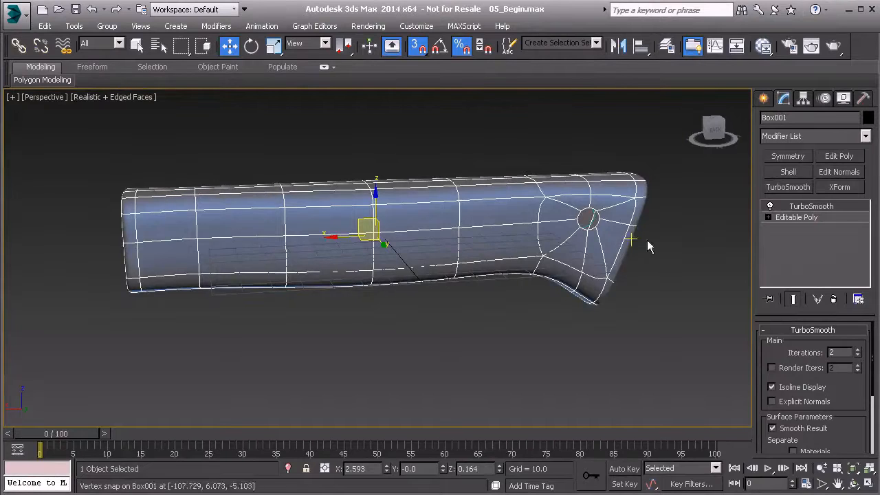
{"action": "middle_click_drag", "start_coordinate": [609, 246], "coordinate": [533, 258], "text": "alt"}
{"action": "scroll", "coordinate": [533, 258], "scroll_direction": "up", "scroll_amount": 6}
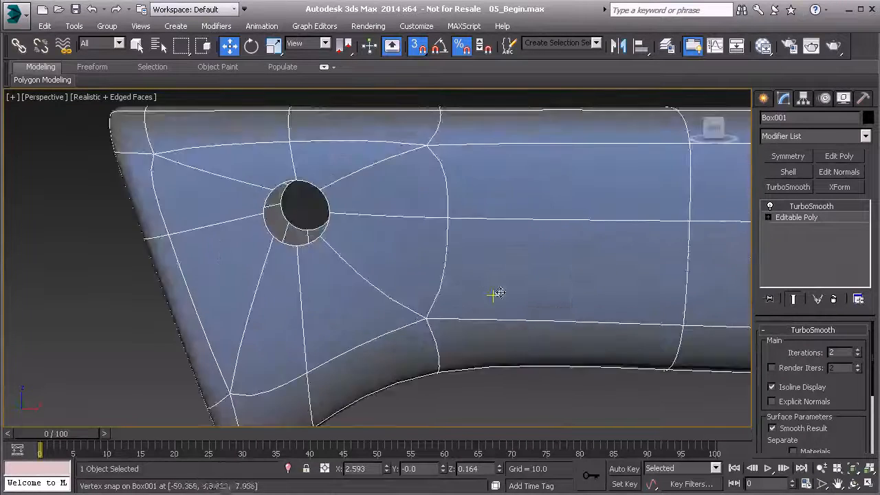
{"action": "middle_click_drag", "start_coordinate": [410, 272], "coordinate": [347, 249], "text": "alt"}
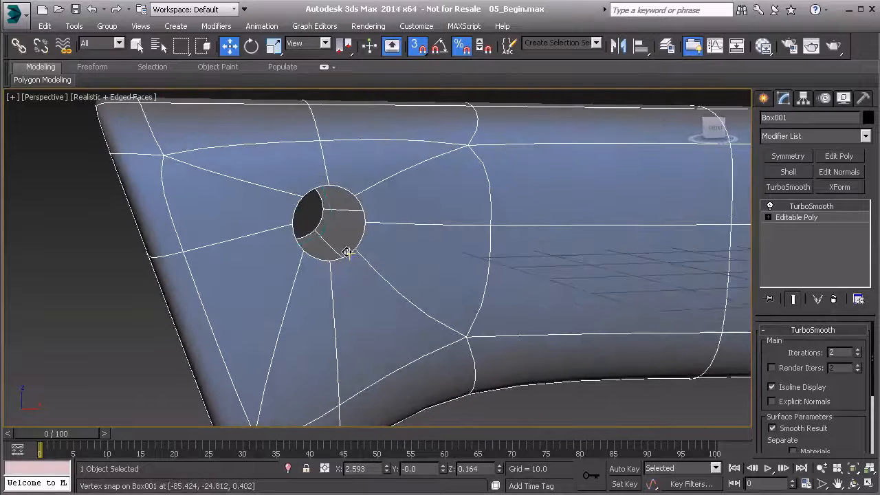
- Switch the editable poly to border editing and select the hole's open borders on both sides of the mesh
{"action": "left_click", "coordinate": [801, 218]}
{"action": "key", "text": "ctrl+h"}
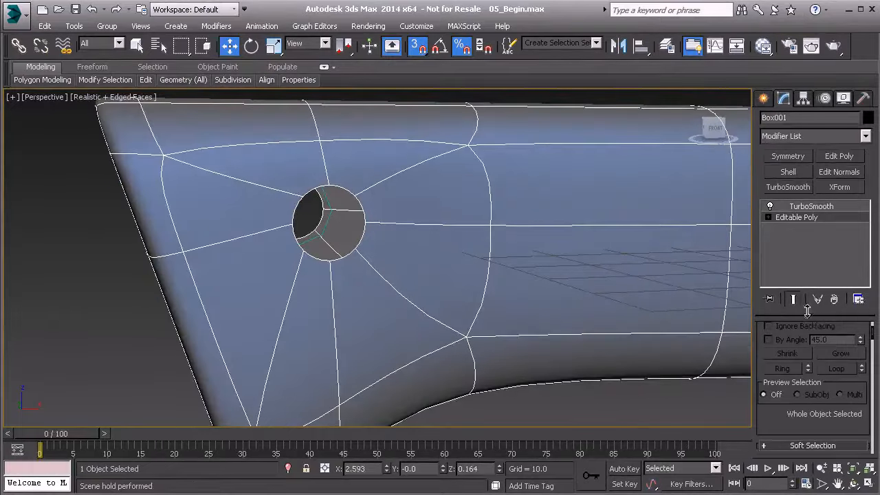
{"action": "scroll", "coordinate": [850, 410], "scroll_direction": "down", "scroll_amount": 8}
{"action": "scroll", "coordinate": [808, 376], "scroll_direction": "up", "scroll_amount": 8}
{"action": "key", "text": "2"}
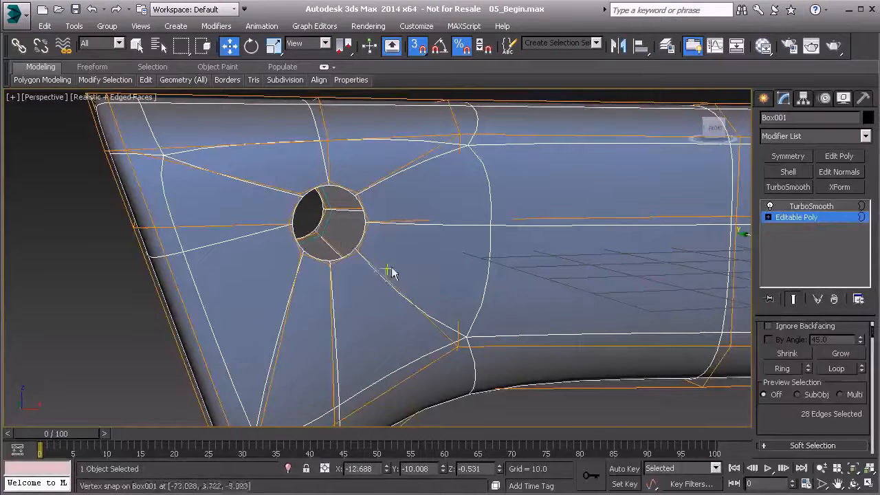
{"action": "double_click", "coordinate": [315, 220]}
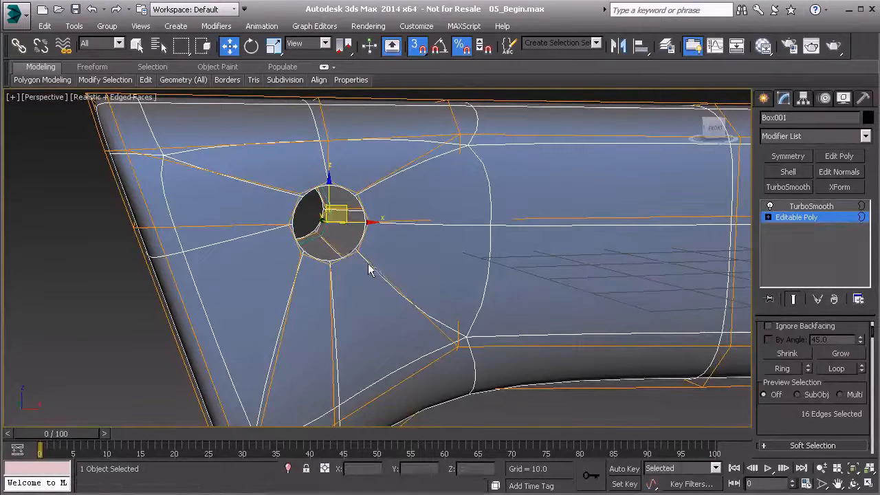
{"action": "scroll", "coordinate": [362, 263], "scroll_direction": "down", "scroll_amount": 3}
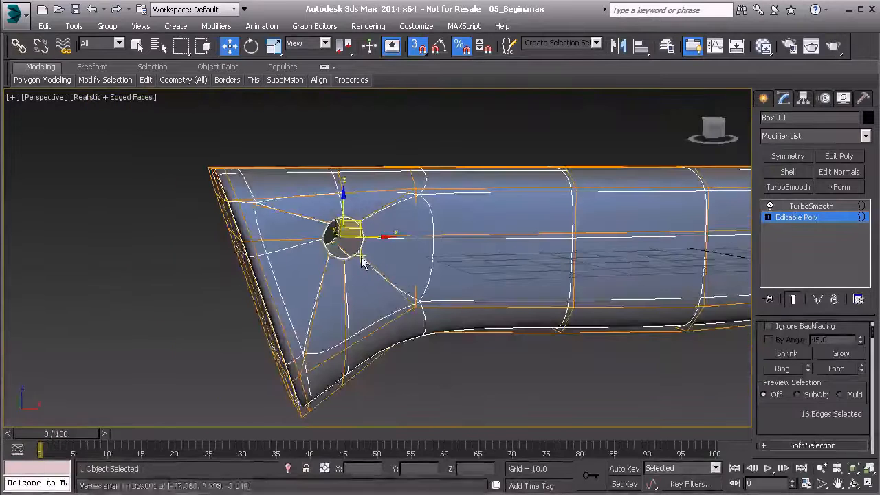
{"action": "middle_click_drag", "start_coordinate": [556, 240], "coordinate": [455, 303]}
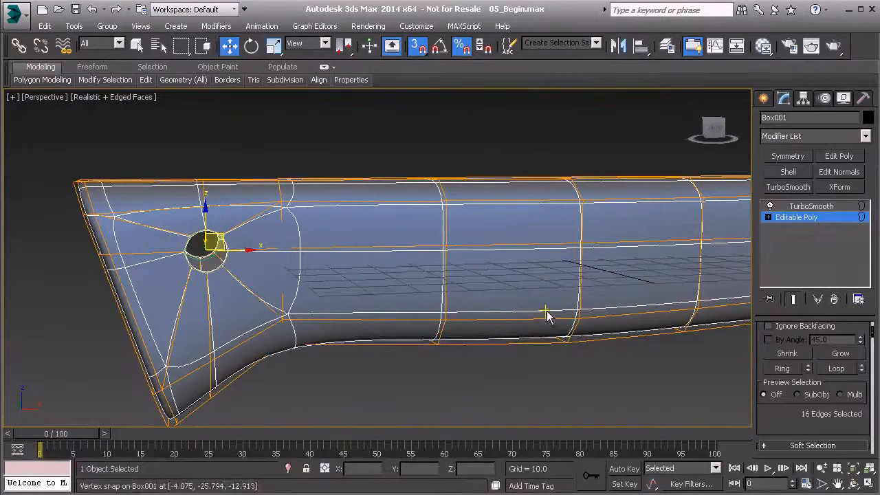
- Change the subdivision cage's display colour from orange to cyan
{"action": "scroll", "coordinate": [783, 344], "scroll_direction": "down", "scroll_amount": 10}
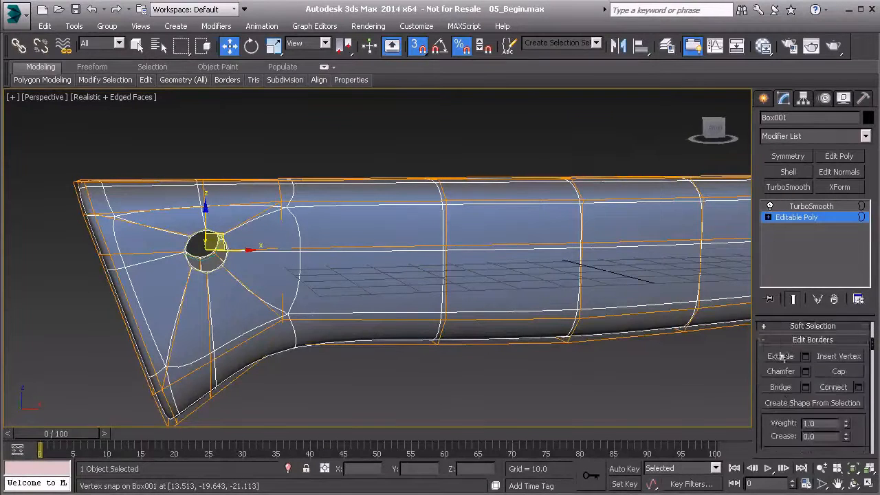
{"action": "scroll", "coordinate": [782, 375], "scroll_direction": "down", "scroll_amount": 10}
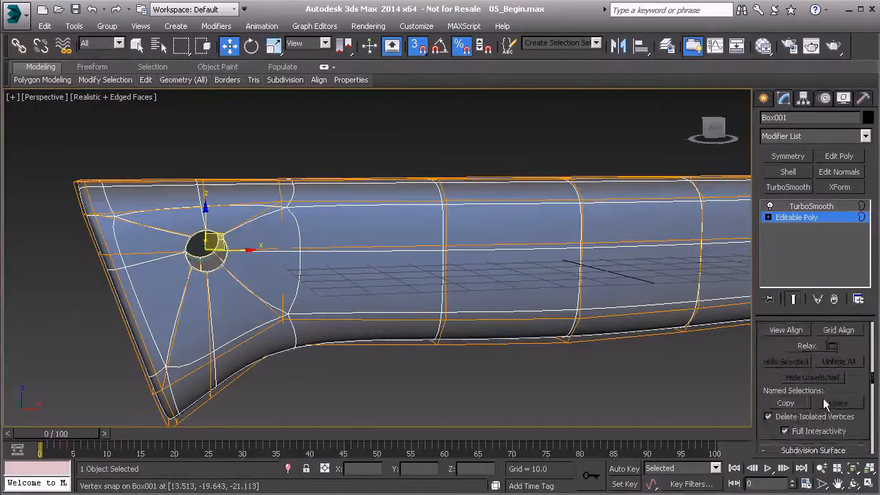
{"action": "scroll", "coordinate": [833, 437], "scroll_direction": "down", "scroll_amount": 2}
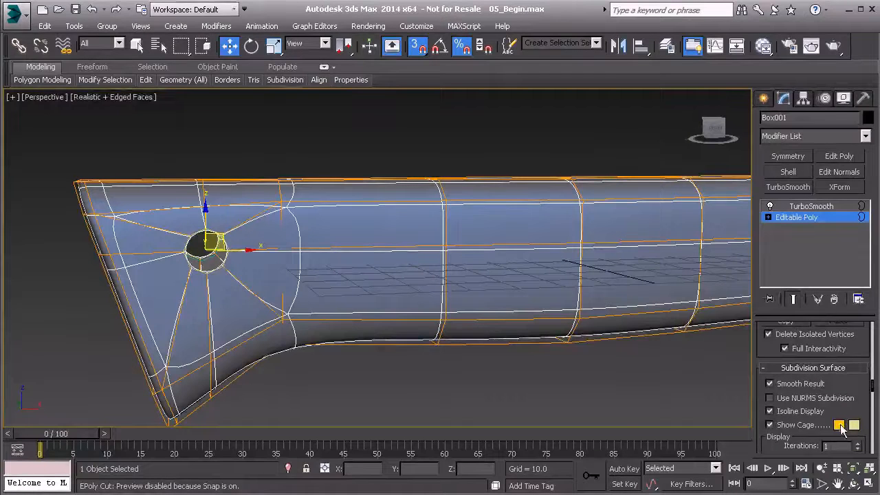
{"action": "left_click", "coordinate": [839, 426]}
{"action": "left_click_drag", "start_coordinate": [107, 62], "coordinate": [104, 36]}
{"action": "left_click", "coordinate": [276, 152]}
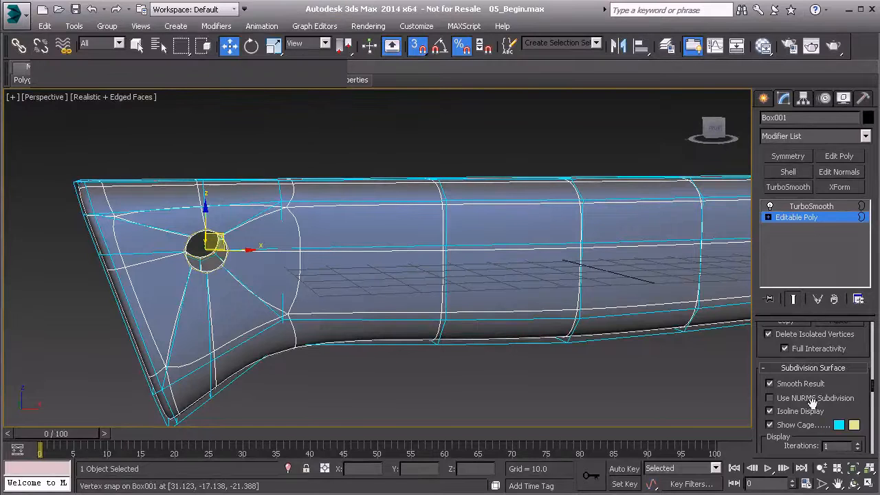
- Set the display colour of the cage's selected elements to pure red
{"action": "left_click", "coordinate": [856, 427]}
{"action": "left_click", "coordinate": [51, 37]}
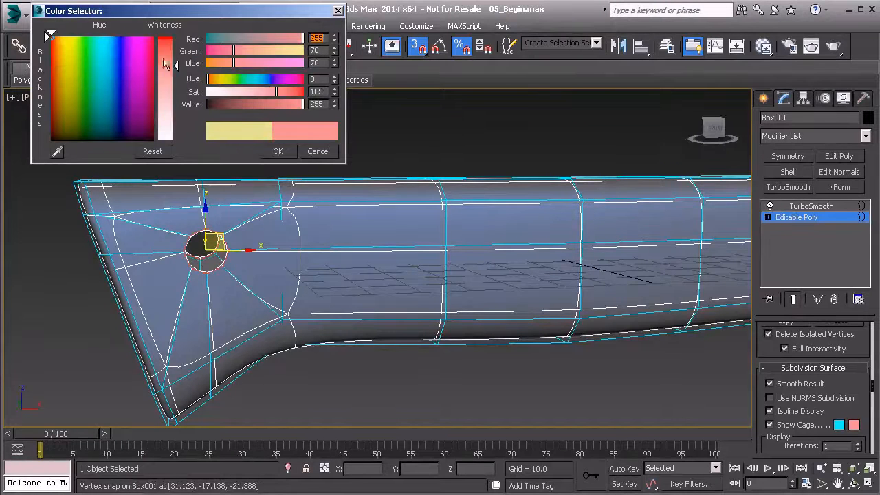
{"action": "left_click_drag", "start_coordinate": [162, 64], "coordinate": [164, 36]}
{"action": "left_click", "coordinate": [279, 152]}
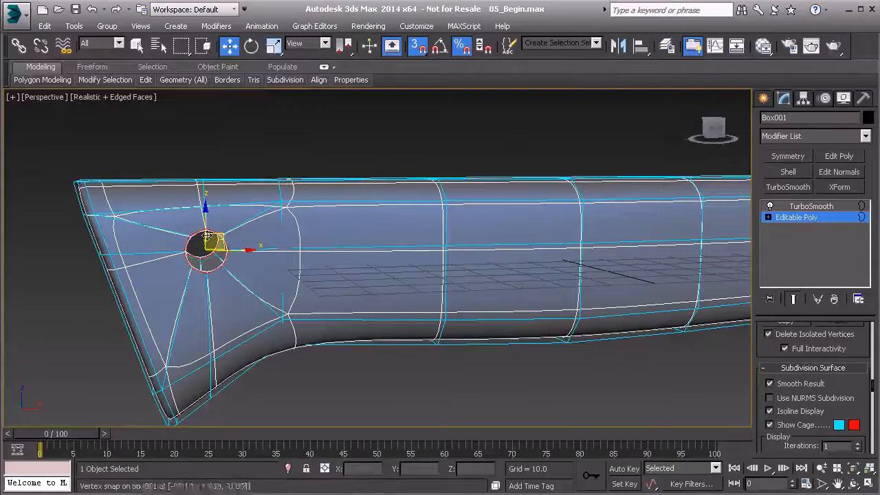
- Bridge the two selected hole borders with 2 segments
{"action": "scroll", "coordinate": [770, 358], "scroll_direction": "up", "scroll_amount": 8}
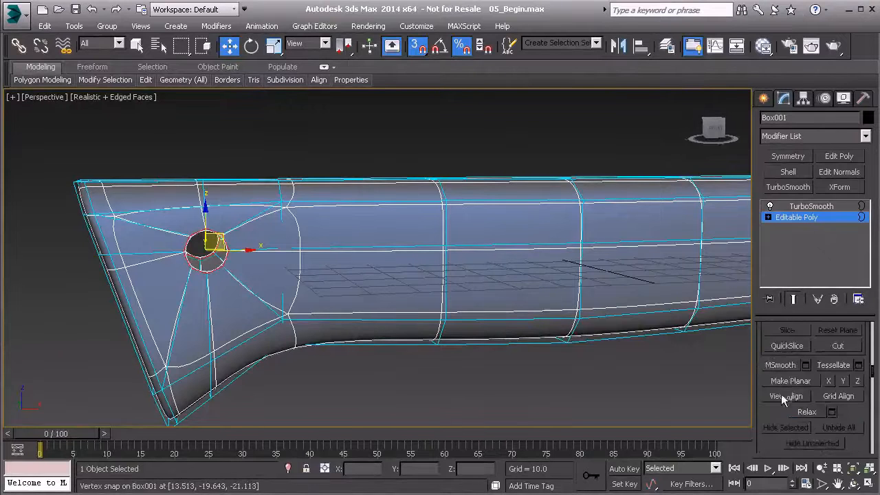
{"action": "scroll", "coordinate": [779, 399], "scroll_direction": "up", "scroll_amount": 10}
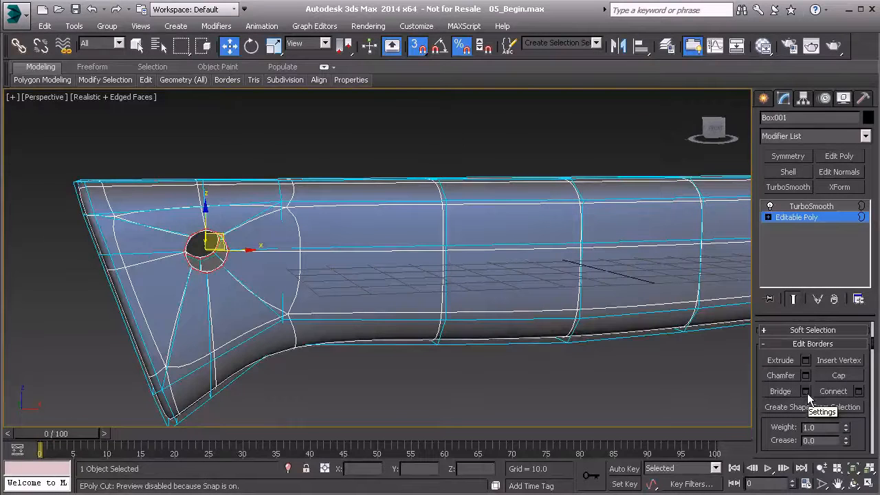
{"action": "left_click", "coordinate": [806, 391]}
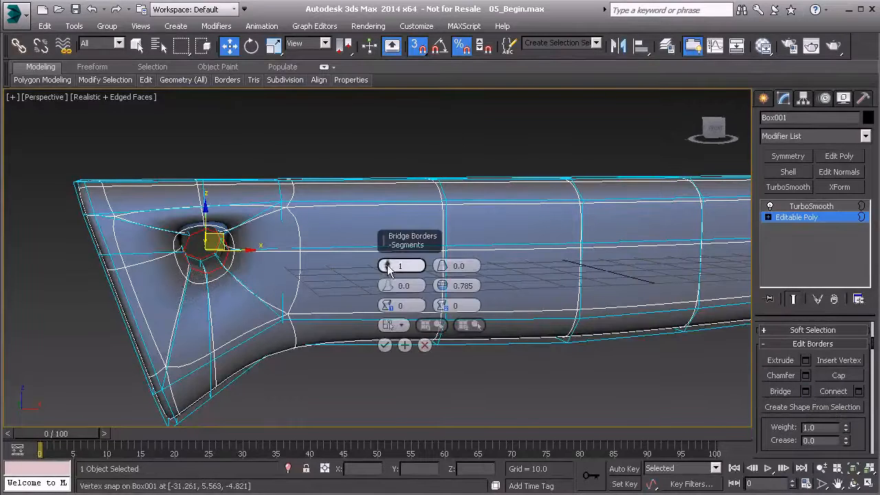
{"action": "left_click_drag", "start_coordinate": [387, 265], "coordinate": [387, 259]}
{"action": "scroll", "coordinate": [265, 264], "scroll_direction": "up", "scroll_amount": 6}
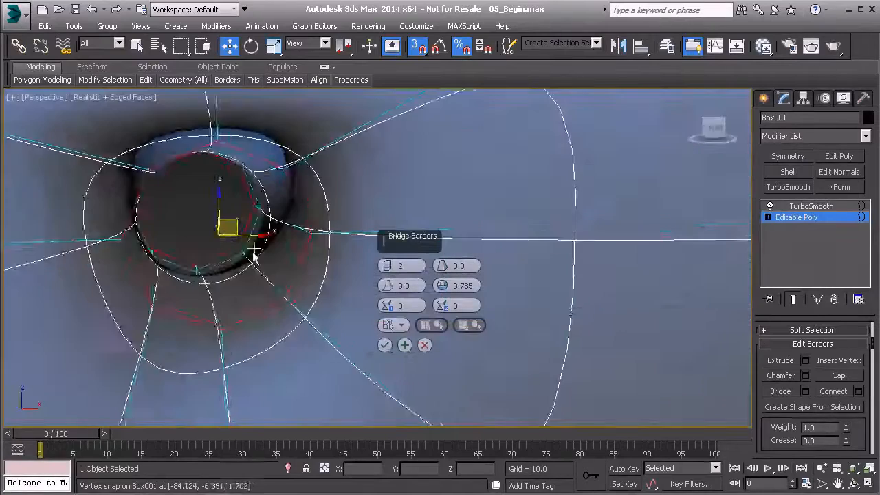
{"action": "scroll", "coordinate": [265, 265], "scroll_direction": "down", "scroll_amount": 8}
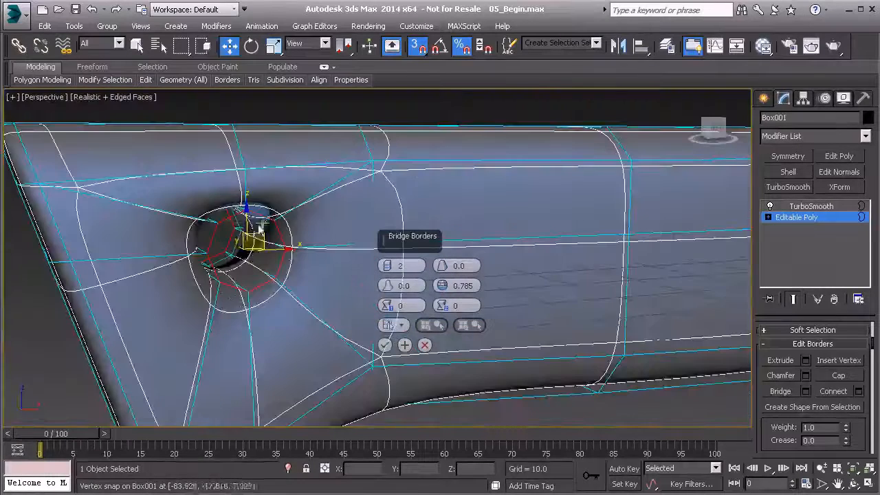
{"action": "mouse_move", "coordinate": [249, 227]}
{"action": "middle_mouse_down", "text": "alt"}
{"action": "mouse_move", "coordinate": [218, 257]}
{"action": "mouse_move", "coordinate": [246, 240]}
{"action": "middle_mouse_up", "text": "alt"}
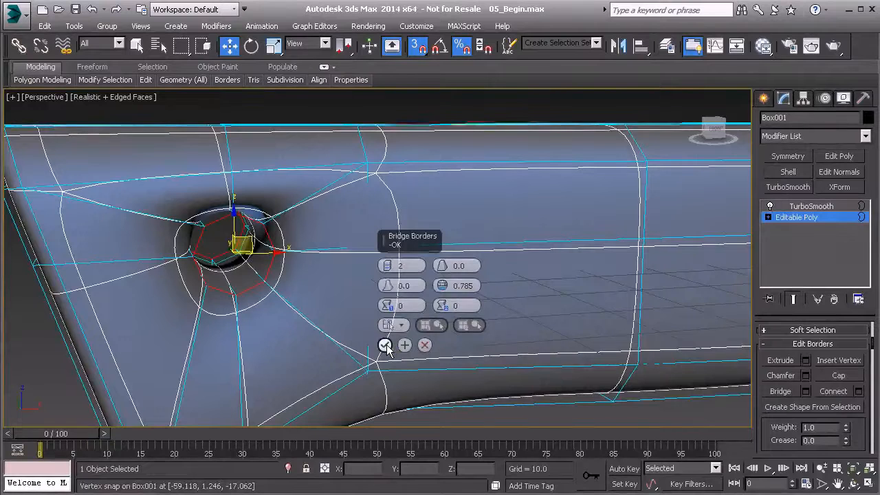
{"action": "left_click", "coordinate": [386, 347]}
- Leave border editing and examine the smoothed mesh around and inside the bridged hole
{"action": "middle_click_drag", "start_coordinate": [302, 276], "coordinate": [247, 266], "text": "alt"}
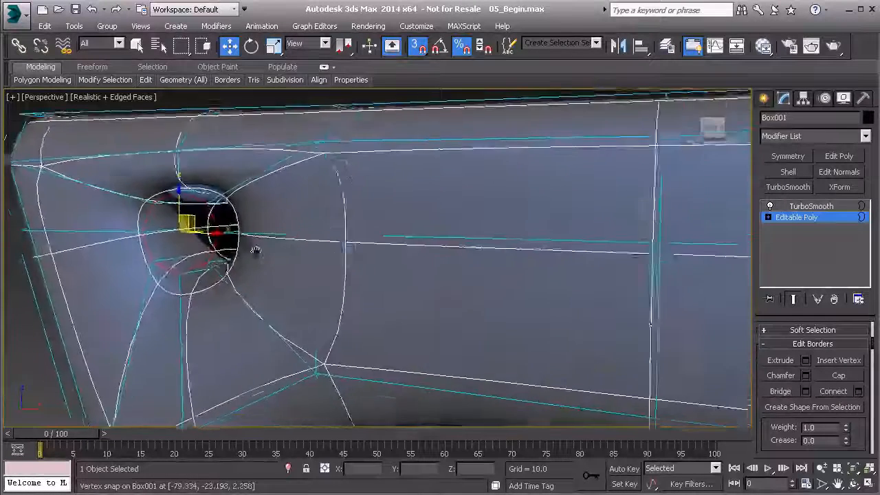
{"action": "scroll", "coordinate": [265, 257], "scroll_direction": "down", "scroll_amount": 3}
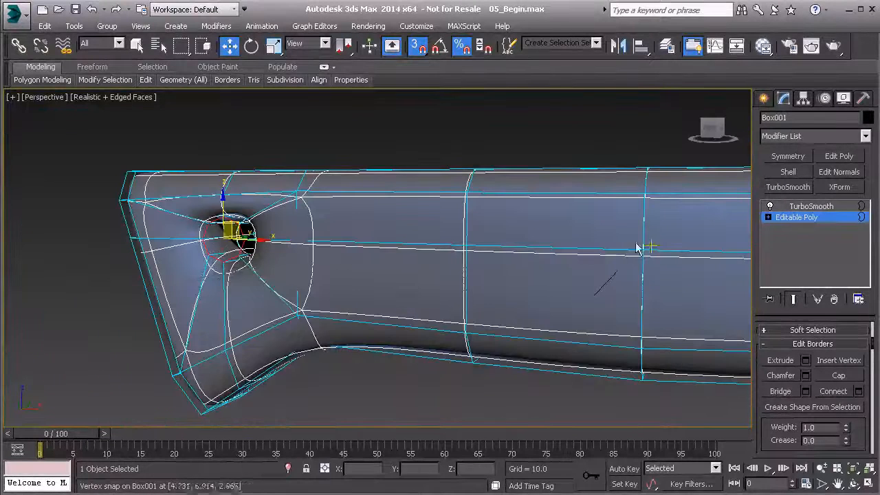
{"action": "left_click", "coordinate": [503, 180]}
{"action": "left_click", "coordinate": [795, 218]}
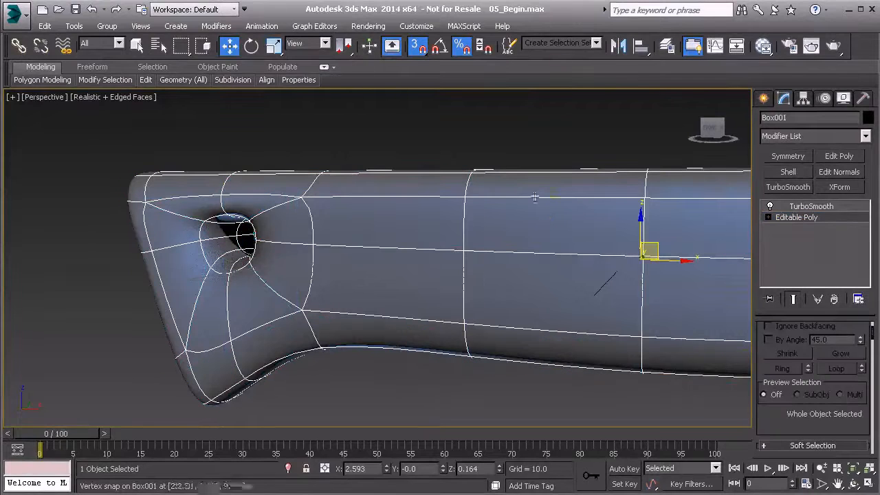
{"action": "right_click", "coordinate": [341, 142]}
{"action": "left_click", "coordinate": [159, 145]}
{"action": "middle_click_drag", "start_coordinate": [211, 181], "coordinate": [321, 206], "text": "alt"}
{"action": "middle_click_drag", "start_coordinate": [358, 248], "coordinate": [318, 276], "text": "alt"}
{"action": "scroll", "coordinate": [496, 288], "scroll_direction": "up", "scroll_amount": 4}
{"action": "middle_click_drag", "start_coordinate": [496, 287], "coordinate": [494, 295], "text": "alt"}
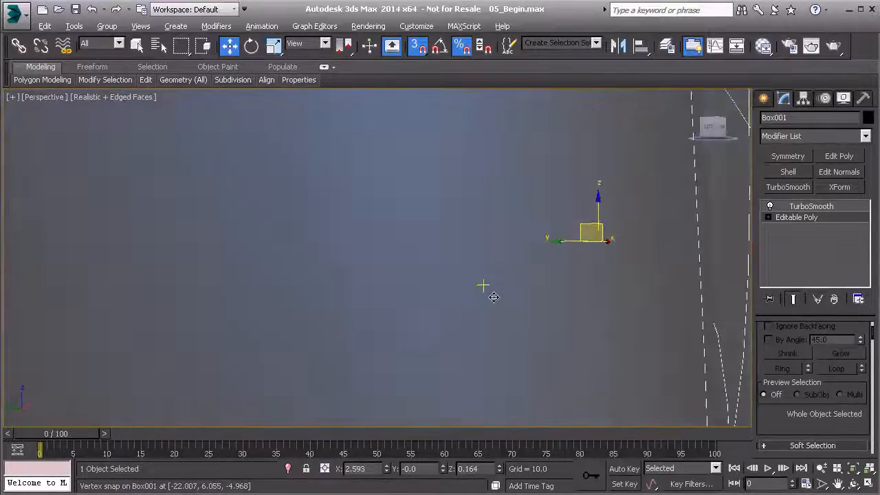
- Insert an edge loop around the hole on the flat side face with SwiftLoop at edge level
{"action": "scroll", "coordinate": [484, 295], "scroll_direction": "down", "scroll_amount": 3}
{"action": "scroll", "coordinate": [461, 304], "scroll_direction": "down", "scroll_amount": 2}
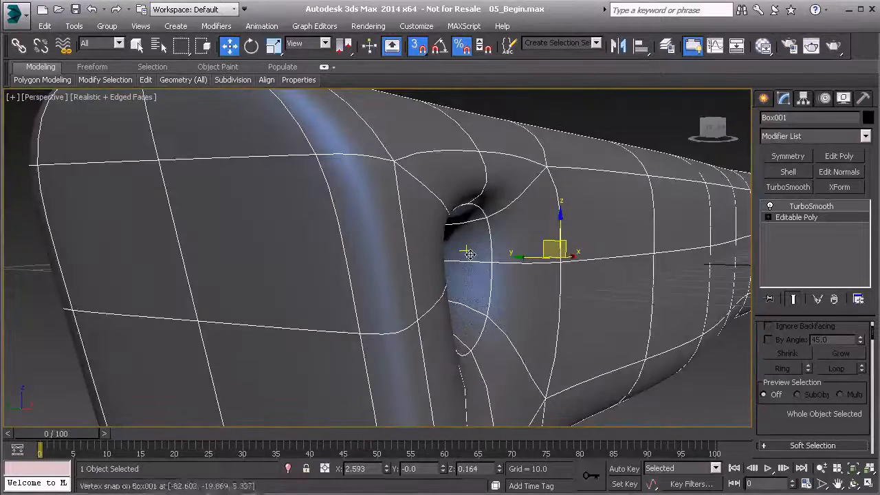
{"action": "middle_click_drag", "start_coordinate": [466, 231], "coordinate": [484, 222], "text": "alt"}
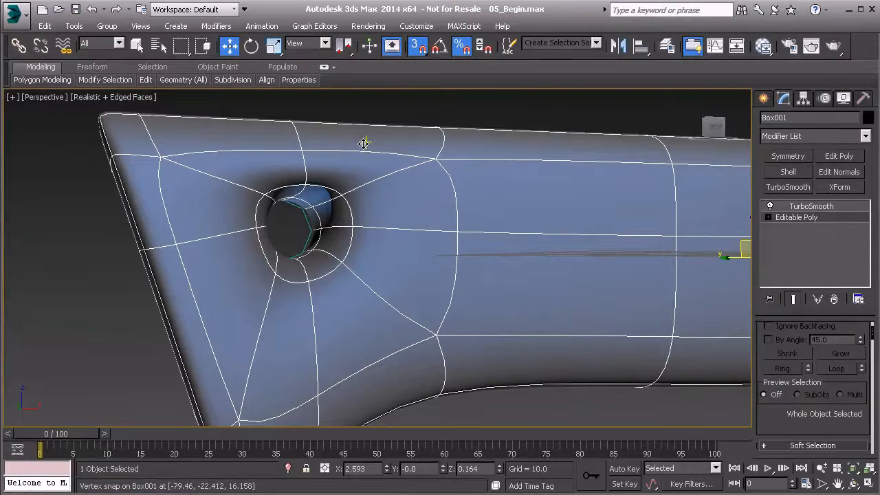
{"action": "key", "text": "alt+1"}
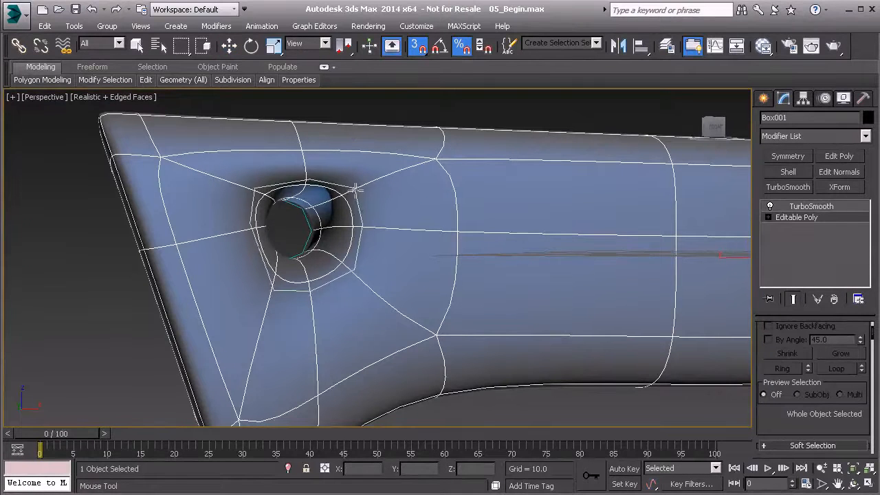
{"action": "middle_click_drag", "start_coordinate": [352, 190], "coordinate": [356, 188], "text": "alt"}
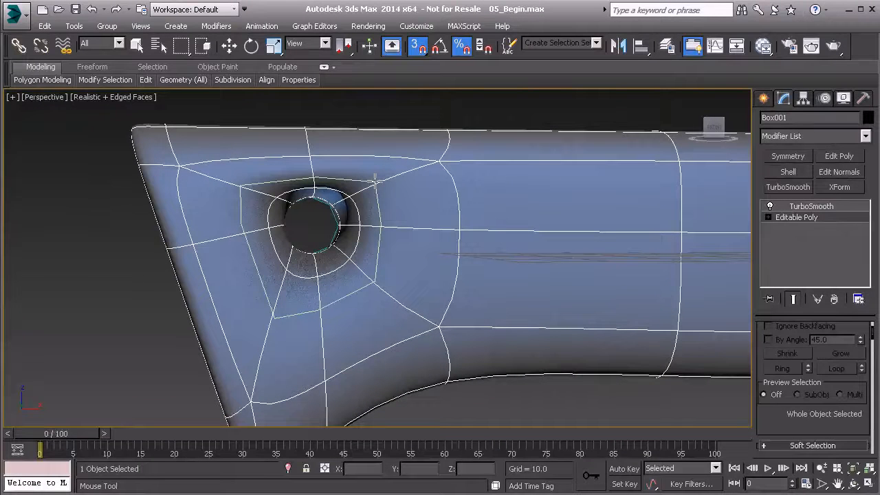
{"action": "key", "text": "2"}
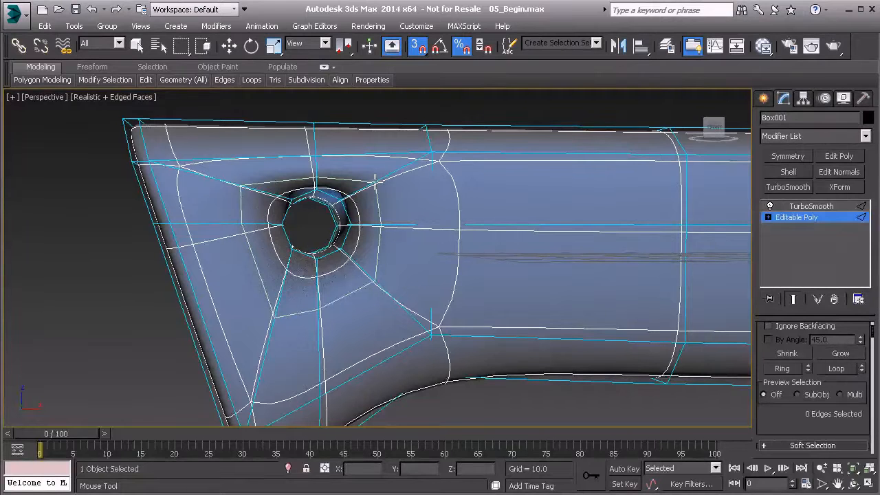
{"action": "left_click", "coordinate": [376, 178]}
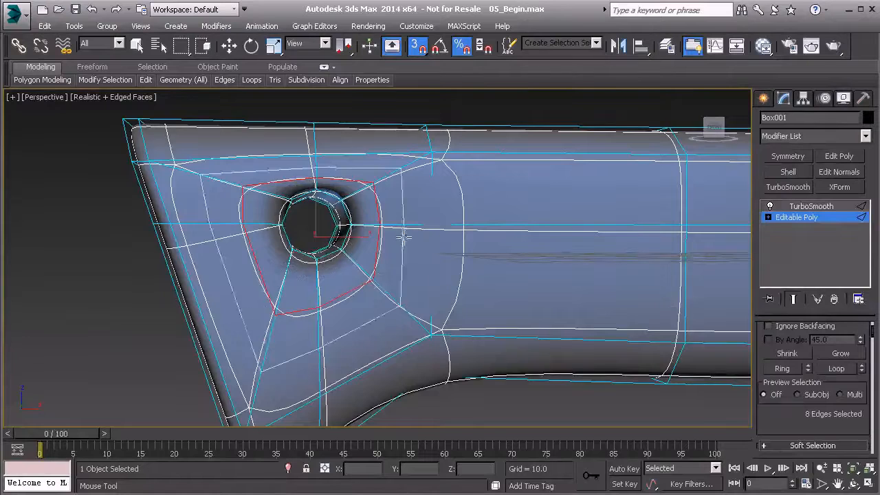
- Slide the new edge loop in to the hole's rim and back outward
{"action": "middle_click_drag", "start_coordinate": [380, 198], "coordinate": [382, 235]}
{"action": "scroll", "coordinate": [382, 235], "scroll_direction": "up", "scroll_amount": 6}
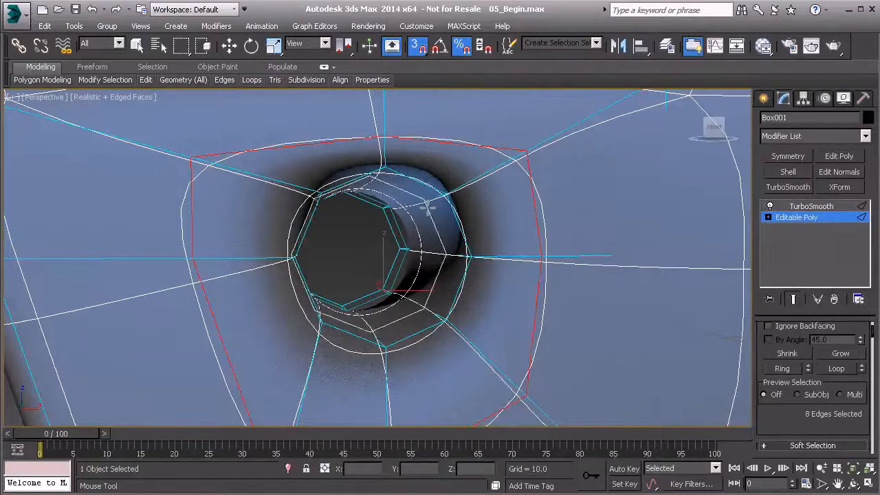
{"action": "left_click", "coordinate": [487, 147]}
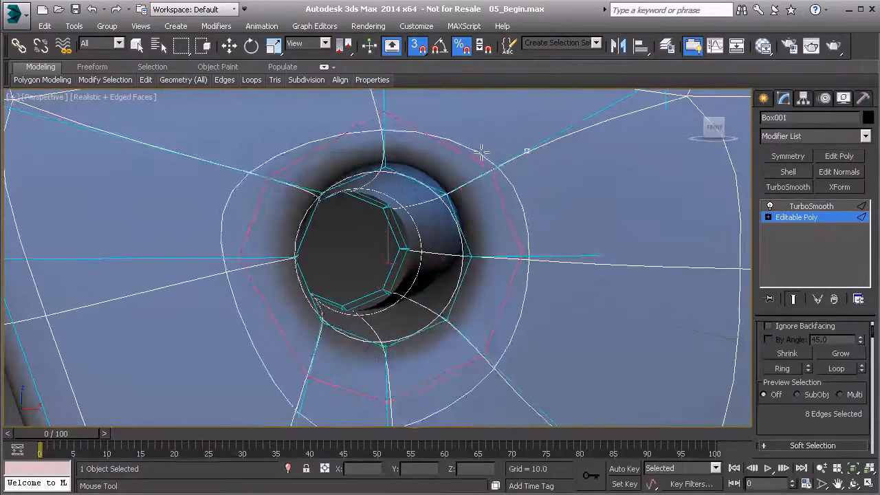
{"action": "left_click_drag", "start_coordinate": [478, 156], "coordinate": [458, 210], "text": "alt"}
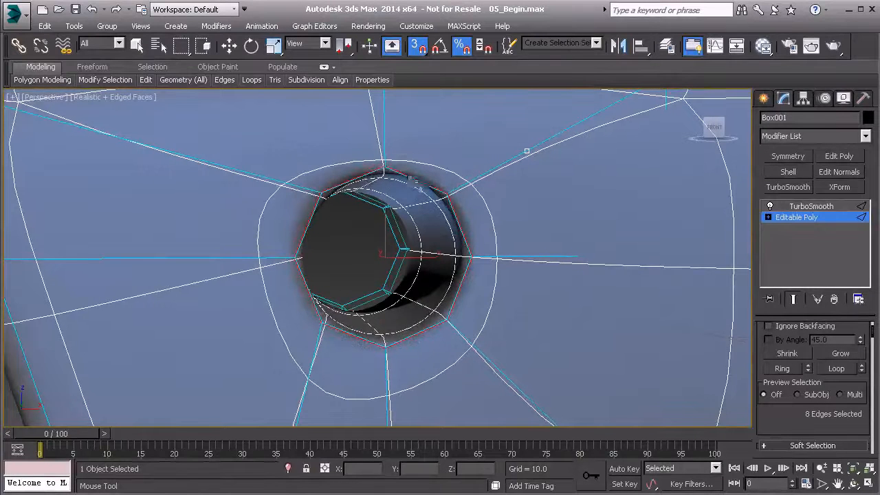
{"action": "left_click_drag", "start_coordinate": [435, 176], "coordinate": [582, 114]}
- Examine the shape and spacing of the new edge loop around the hole from several angles
{"action": "scroll", "coordinate": [589, 113], "scroll_direction": "down", "scroll_amount": 5}
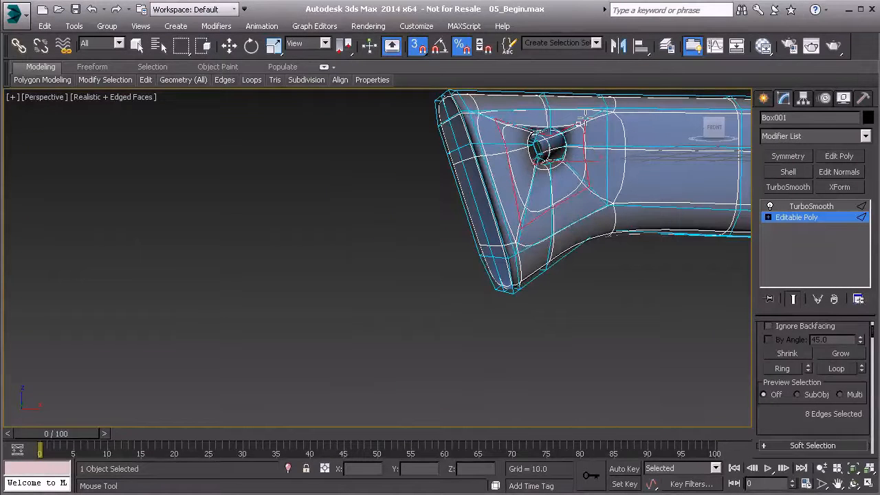
{"action": "middle_click_drag", "start_coordinate": [584, 117], "coordinate": [446, 206]}
{"action": "scroll", "coordinate": [446, 206], "scroll_direction": "up", "scroll_amount": 3}
{"action": "left_click_drag", "start_coordinate": [428, 227], "coordinate": [418, 232], "text": "alt"}
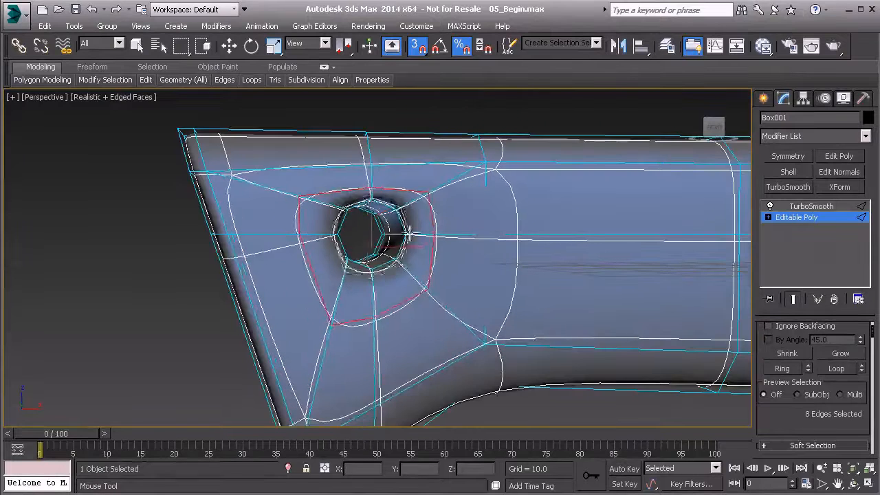
{"action": "scroll", "coordinate": [418, 234], "scroll_direction": "up", "scroll_amount": 4}
{"action": "scroll", "coordinate": [412, 237], "scroll_direction": "down", "scroll_amount": 4}
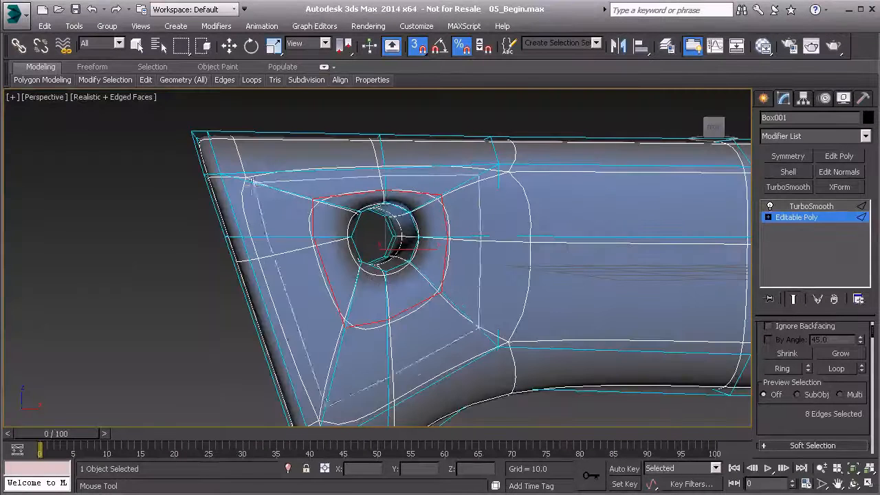
{"action": "middle_click_drag", "start_coordinate": [265, 180], "coordinate": [286, 203], "text": "alt"}
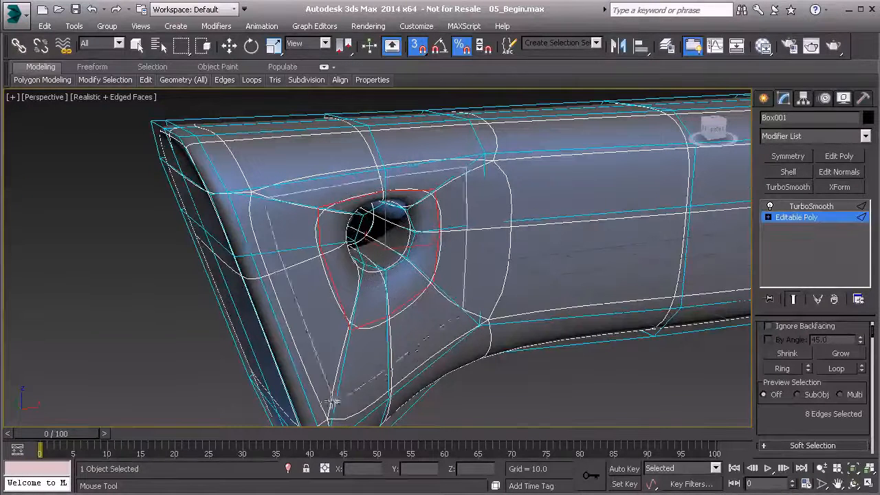
{"action": "scroll", "coordinate": [320, 222], "scroll_direction": "up", "scroll_amount": 6}
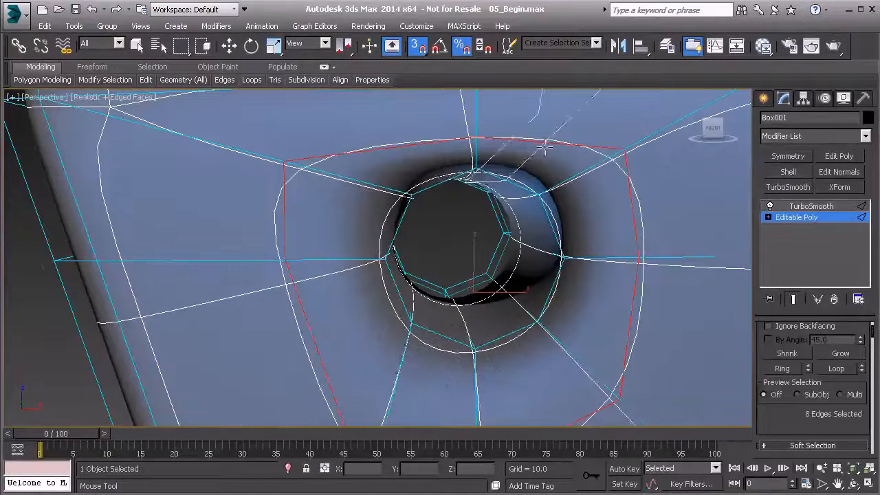
{"action": "scroll", "coordinate": [511, 158], "scroll_direction": "down", "scroll_amount": 4}
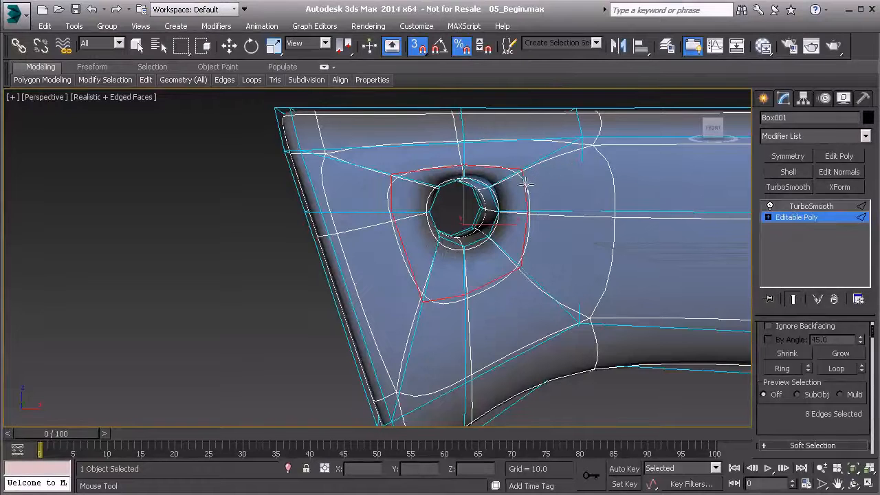
- Slide the loop out toward the surrounding edges, straighten it to the hole's octagonal shape and place it tight against the rim
{"action": "mouse_move", "coordinate": [523, 185]}
{"action": "left_mouse_down", "text": "ctrl+alt"}
{"action": "mouse_move", "coordinate": [515, 193]}
{"action": "mouse_move", "coordinate": [522, 169]}
{"action": "mouse_move", "coordinate": [513, 178]}
{"action": "left_mouse_up", "text": "ctrl+alt"}
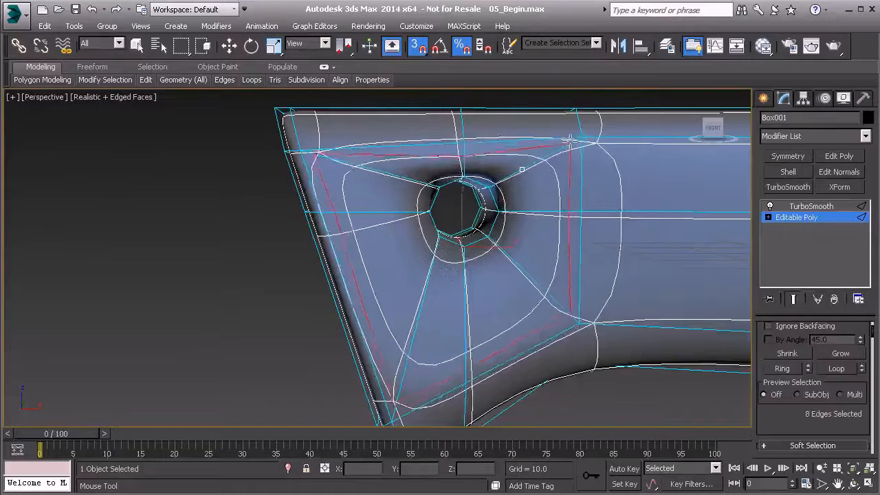
{"action": "left_click_drag", "start_coordinate": [581, 140], "coordinate": [503, 182]}
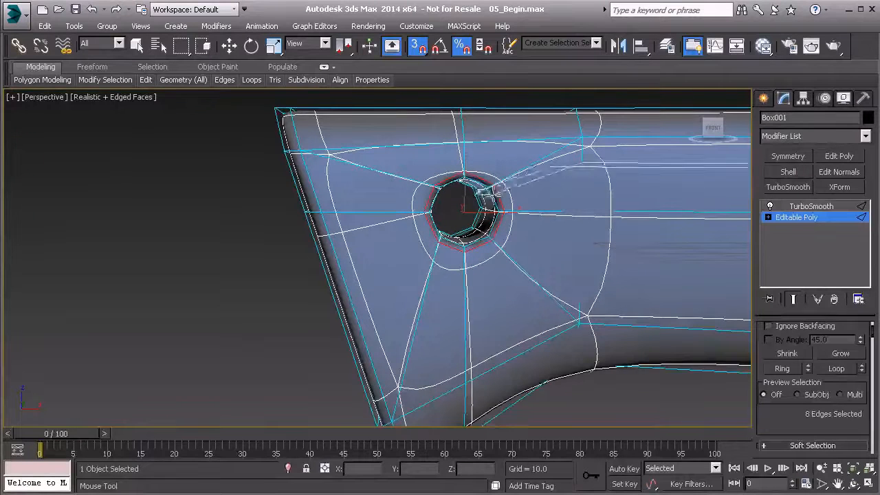
{"action": "scroll", "coordinate": [490, 202], "scroll_direction": "up", "scroll_amount": 4}
{"action": "scroll", "coordinate": [488, 202], "scroll_direction": "down", "scroll_amount": 2}
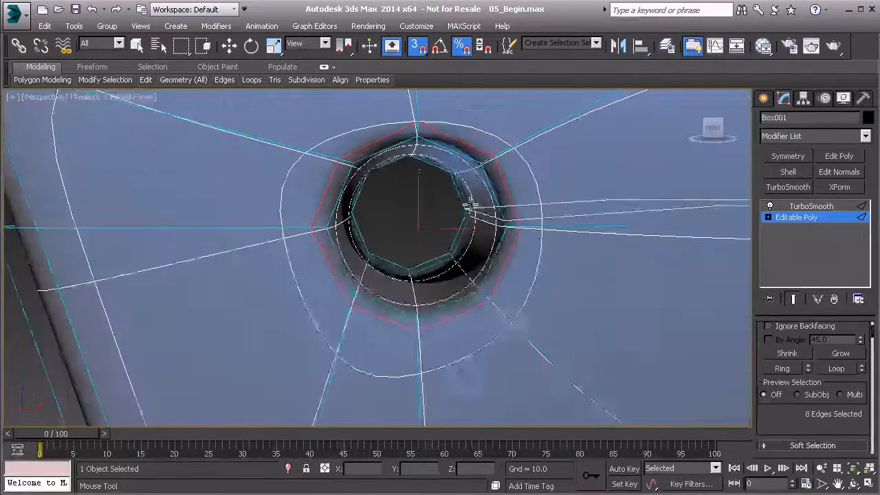
{"action": "middle_click_drag", "start_coordinate": [469, 209], "coordinate": [436, 253]}
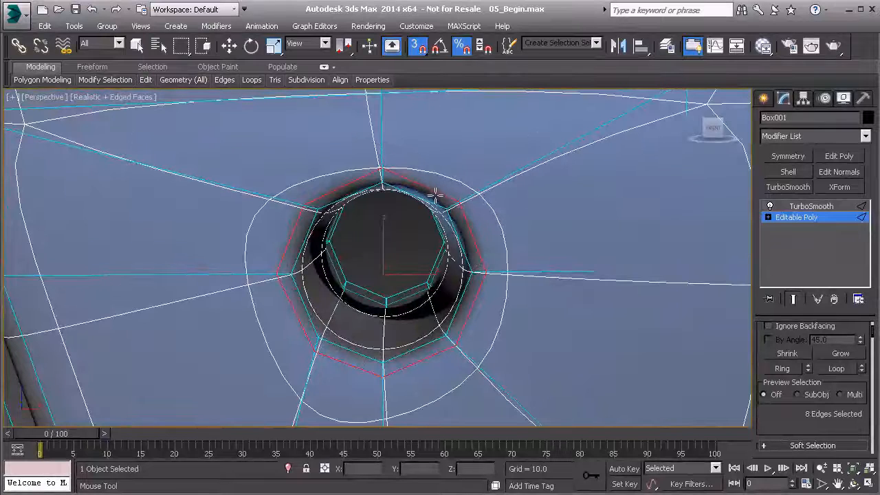
{"action": "left_click_drag", "start_coordinate": [436, 193], "coordinate": [428, 224], "text": "alt"}
- Insert a matching supporting edge loop around the hole on the opposite side and slide it tight against the rim
{"action": "middle_click_drag", "start_coordinate": [421, 219], "coordinate": [395, 223], "text": "alt"}
{"action": "middle_click_drag", "start_coordinate": [393, 285], "coordinate": [491, 219], "text": "alt"}
{"action": "scroll", "coordinate": [474, 246], "scroll_direction": "down", "scroll_amount": 4}
{"action": "mouse_move", "coordinate": [489, 217]}
{"action": "left_mouse_down"}
{"action": "mouse_move", "coordinate": [508, 257]}
{"action": "mouse_move", "coordinate": [504, 238]}
{"action": "mouse_move", "coordinate": [468, 244]}
{"action": "left_mouse_up"}
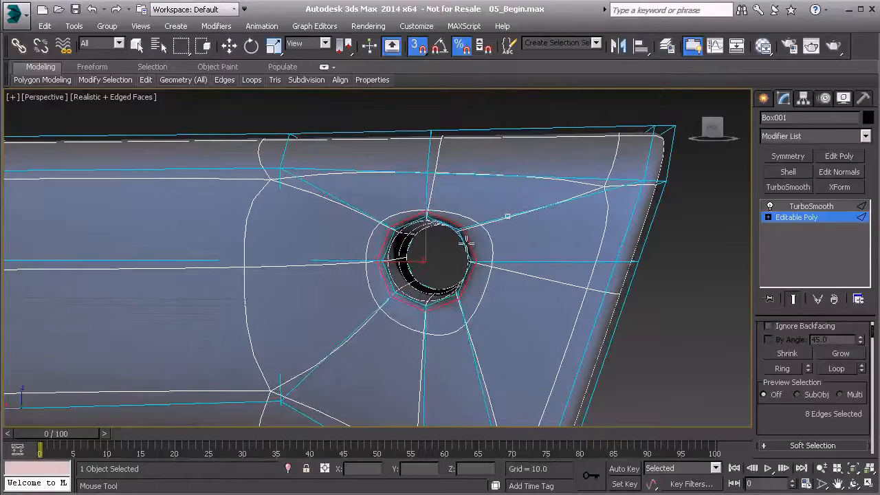
{"action": "scroll", "coordinate": [451, 244], "scroll_direction": "up", "scroll_amount": 8}
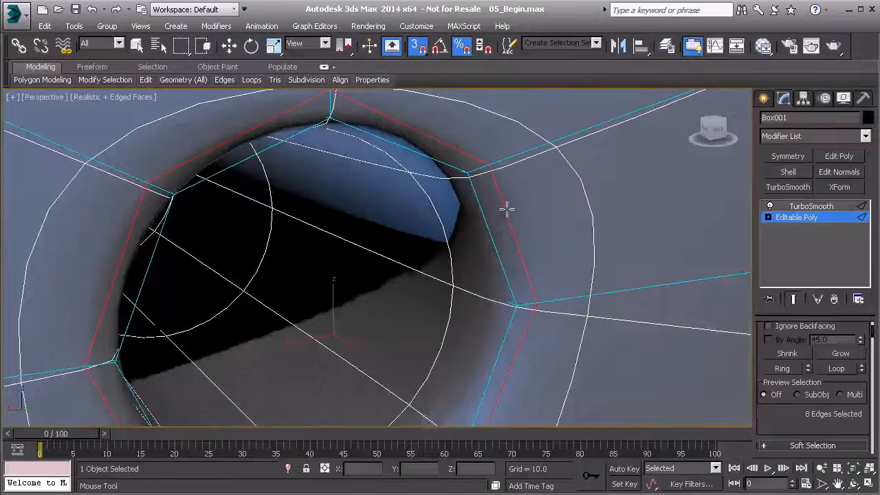
{"action": "left_click_drag", "start_coordinate": [502, 204], "coordinate": [495, 217]}
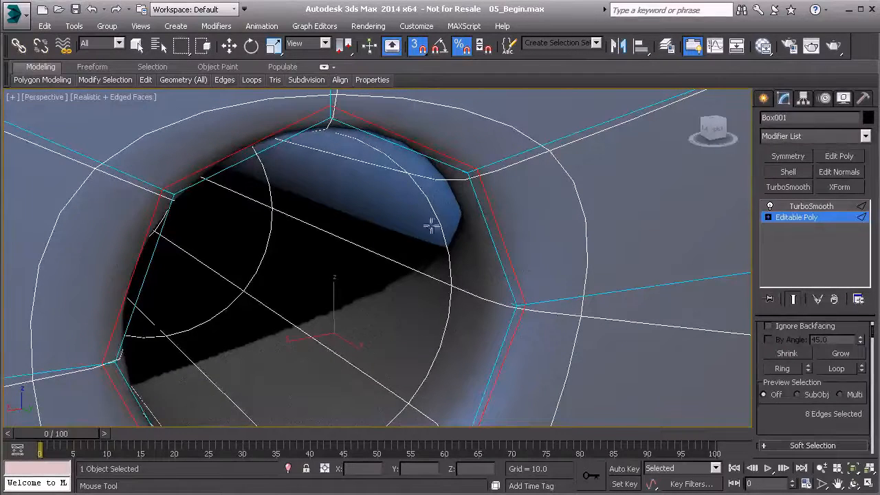
- Leave edge editing, deselect the object and turn off the edged-faces display
{"action": "scroll", "coordinate": [316, 243], "scroll_direction": "down", "scroll_amount": 8}
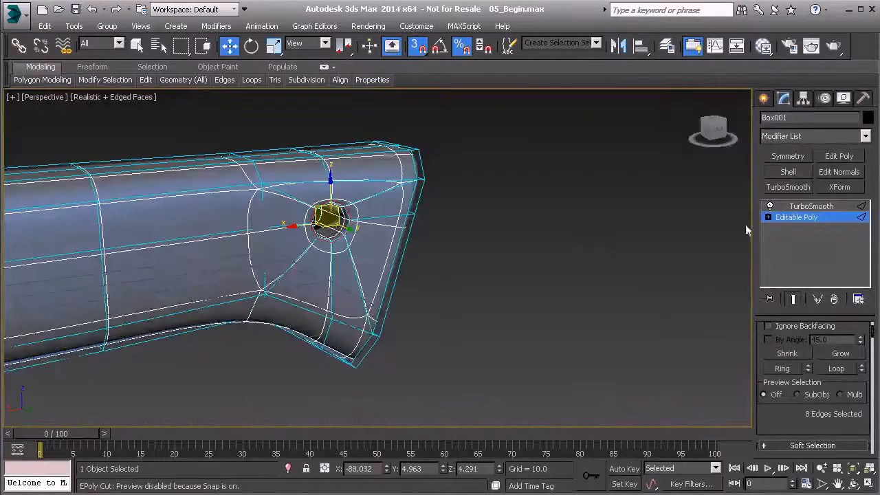
{"action": "left_click", "coordinate": [789, 218]}
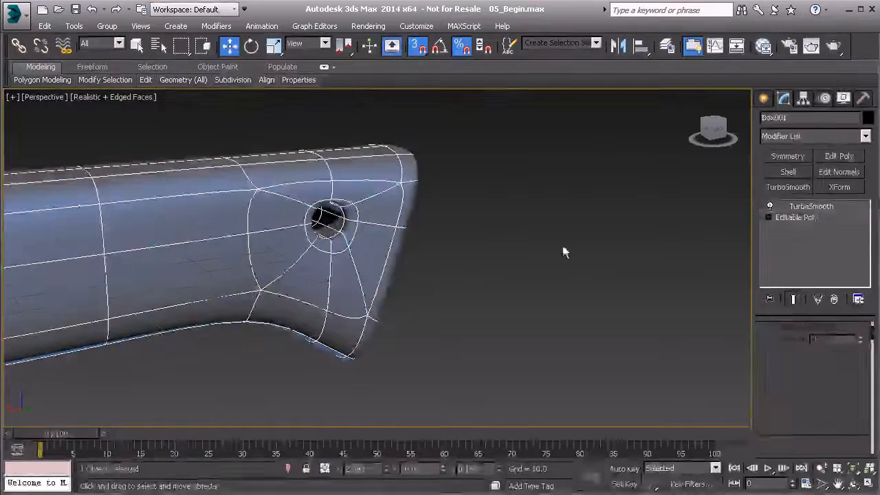
{"action": "left_click", "coordinate": [490, 243]}
{"action": "middle_click_drag", "start_coordinate": [486, 243], "coordinate": [546, 257], "text": "alt"}
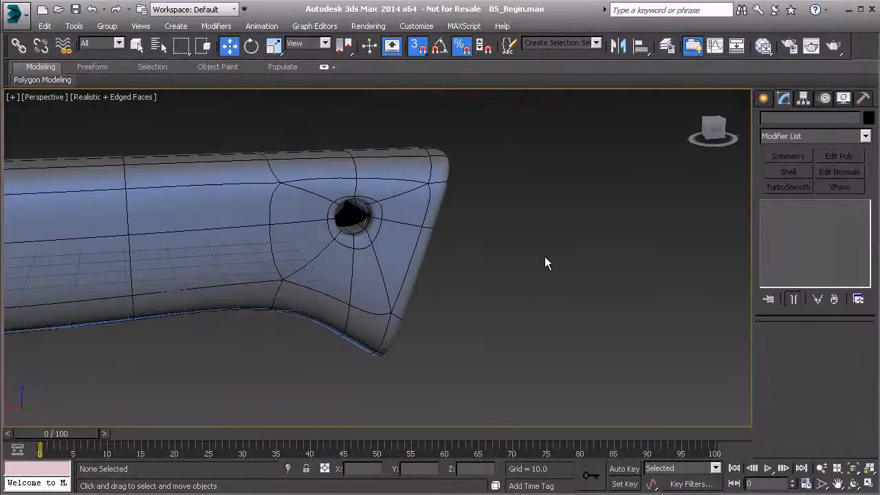
{"action": "key", "text": "F4"}
- Examine the smoothed hole's rim and shading up close from several angles
{"action": "middle_click_drag", "start_coordinate": [363, 241], "coordinate": [476, 280], "text": "alt"}
{"action": "scroll", "coordinate": [440, 271], "scroll_direction": "up", "scroll_amount": 4}
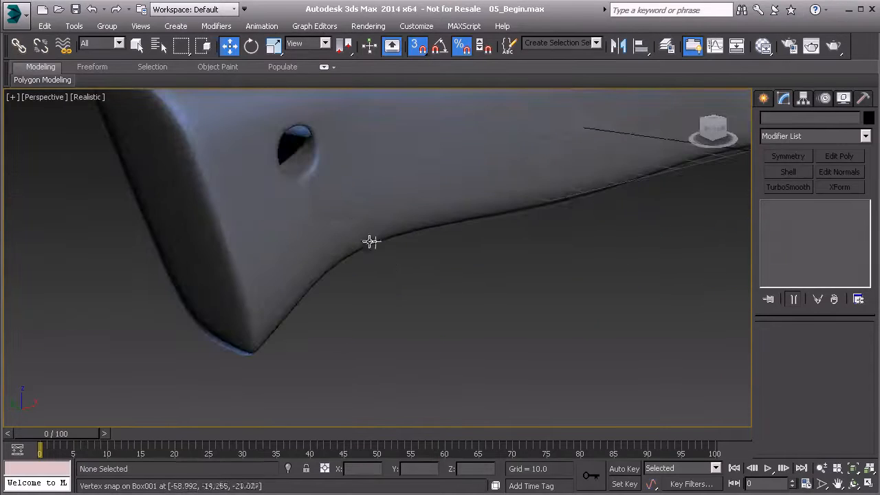
{"action": "middle_click_drag", "start_coordinate": [388, 257], "coordinate": [402, 296]}
{"action": "scroll", "coordinate": [402, 297], "scroll_direction": "up", "scroll_amount": 3}
{"action": "scroll", "coordinate": [350, 272], "scroll_direction": "up", "scroll_amount": 4}
{"action": "scroll", "coordinate": [333, 261], "scroll_direction": "down", "scroll_amount": 5}
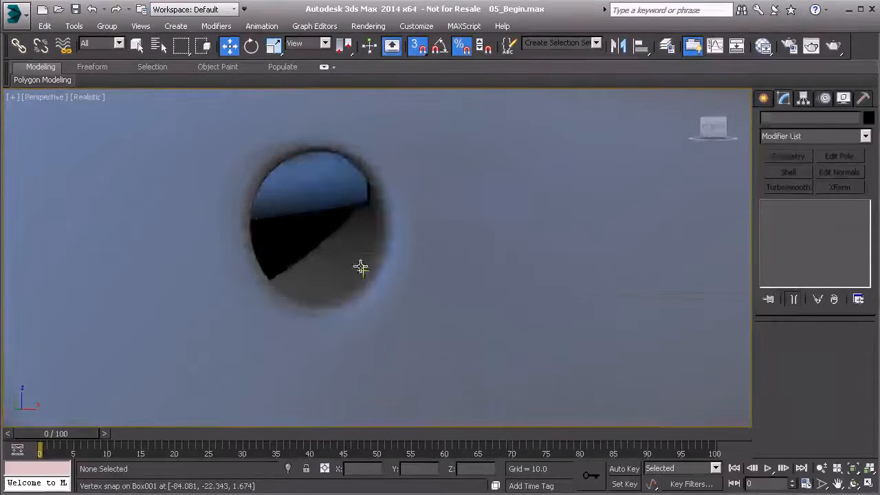
{"action": "middle_click_drag", "start_coordinate": [360, 268], "coordinate": [457, 343], "text": "alt"}
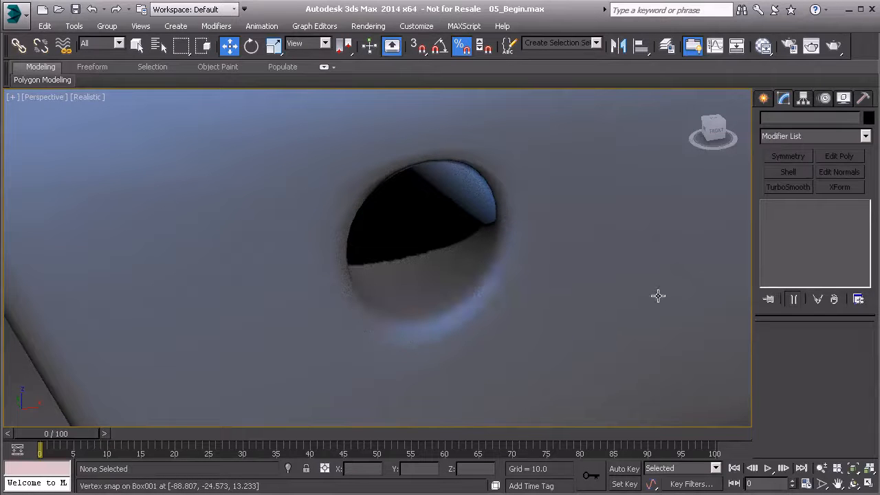
- Reselect the holed mesh, return to its Editable Poly level and activate SwiftLoop
{"action": "left_click", "coordinate": [518, 209]}
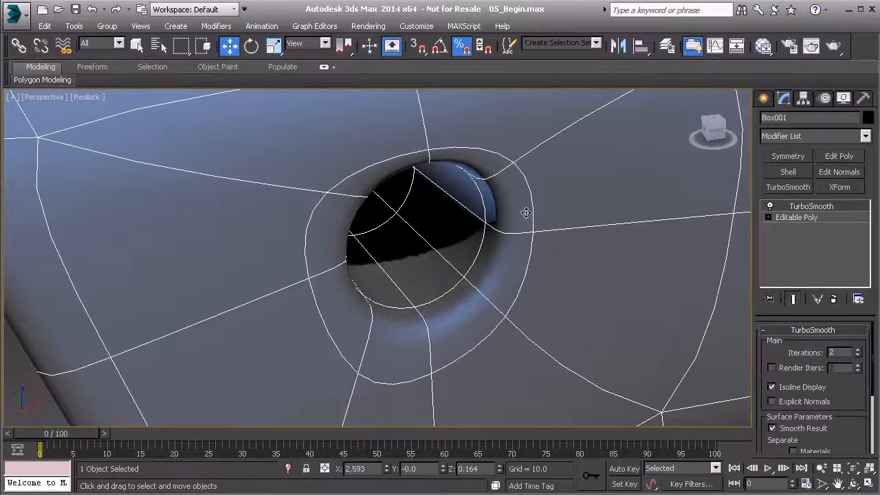
{"action": "left_click", "coordinate": [823, 219]}
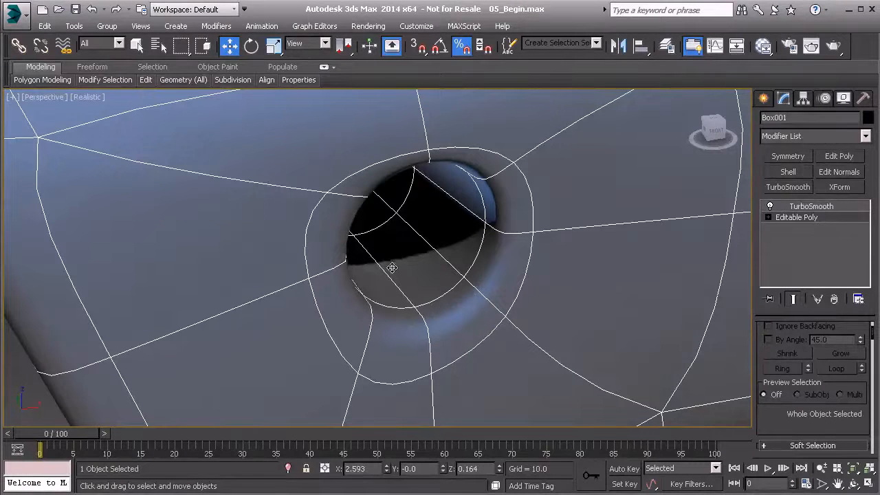
{"action": "key", "text": "alt+1"}
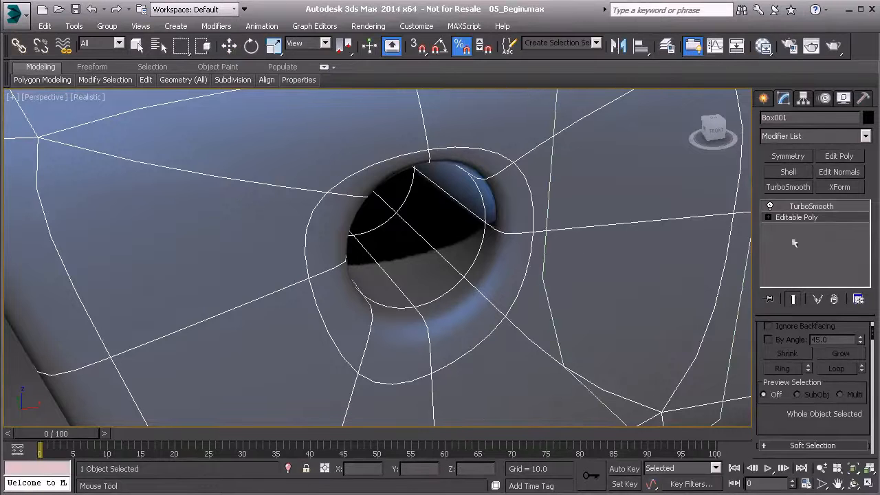
{"action": "left_click", "coordinate": [477, 292]}
{"action": "middle_click_drag", "start_coordinate": [477, 291], "coordinate": [490, 243], "text": "alt"}
{"action": "key", "text": "ctrl+z"}
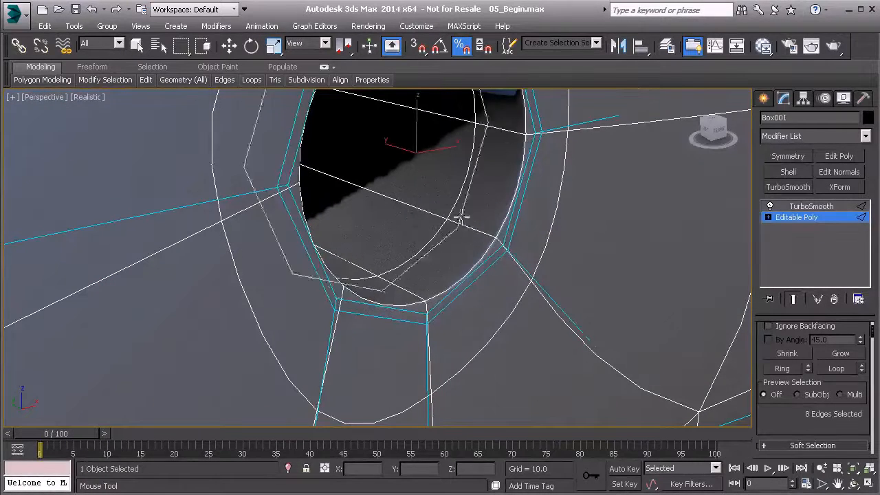
- Insert a supporting edge loop inside the hole close to its rim
{"action": "middle_click_drag", "start_coordinate": [474, 263], "coordinate": [502, 265], "text": "alt"}
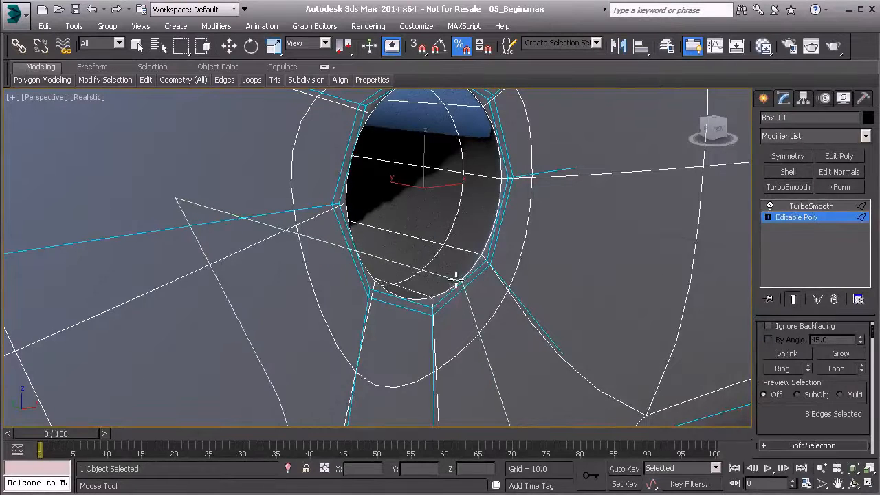
{"action": "middle_click_drag", "start_coordinate": [499, 235], "coordinate": [345, 197], "text": "alt"}
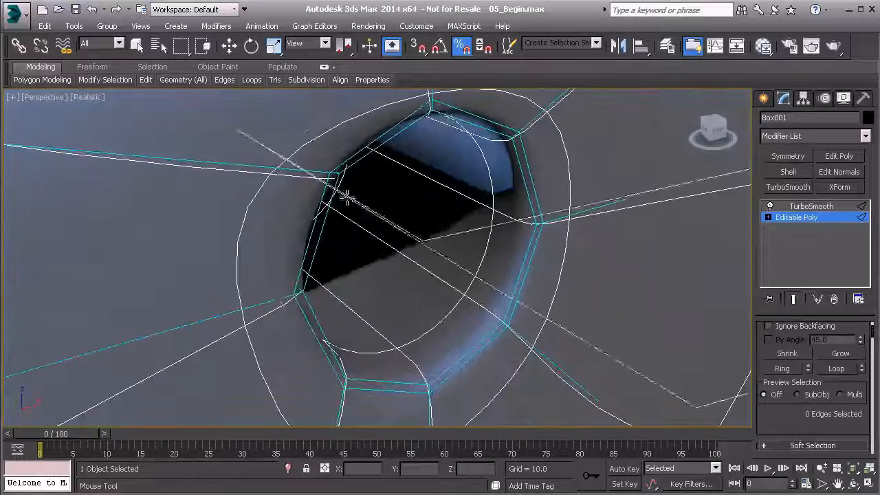
{"action": "left_click", "coordinate": [473, 311]}
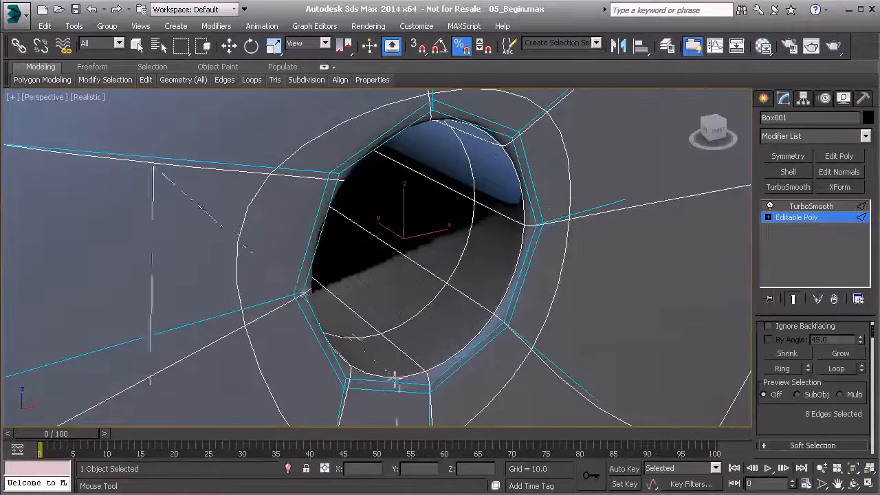
- Insert a supporting edge loop inside the hole near its rim on the opposite side and end SwiftLoop
{"action": "middle_click_drag", "start_coordinate": [434, 316], "coordinate": [584, 316], "text": "alt"}
{"action": "middle_click_drag", "start_coordinate": [404, 344], "coordinate": [577, 262]}
{"action": "left_click", "coordinate": [318, 366]}
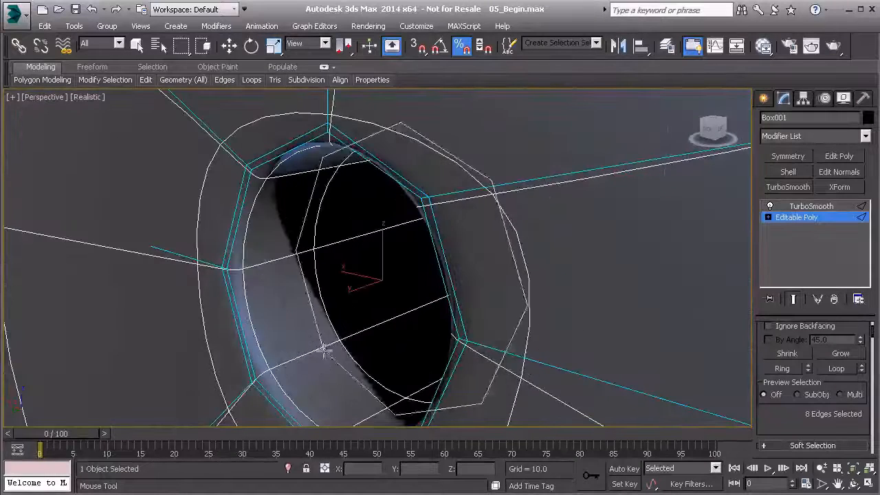
{"action": "right_click", "coordinate": [349, 323]}
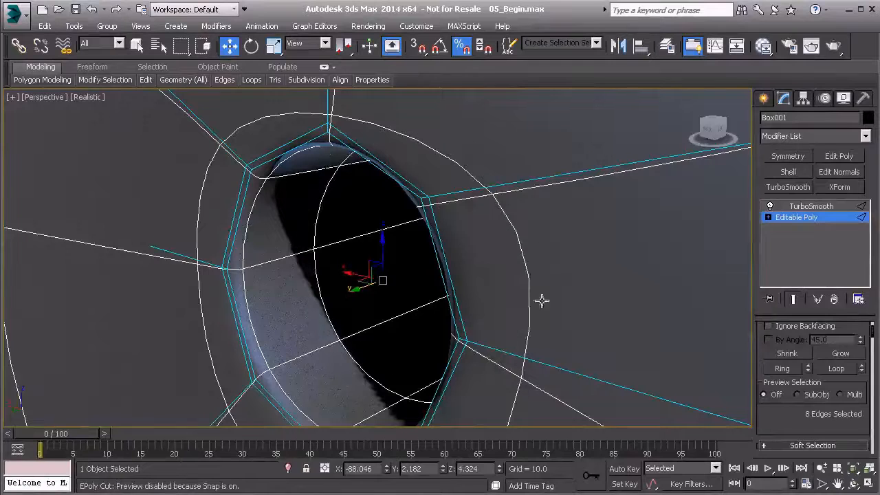
- Leave edge editing, deselect the object and examine the smoothed hole and surrounding surface from several angles
{"action": "left_click", "coordinate": [795, 218]}
{"action": "scroll", "coordinate": [566, 300], "scroll_direction": "down", "scroll_amount": 5}
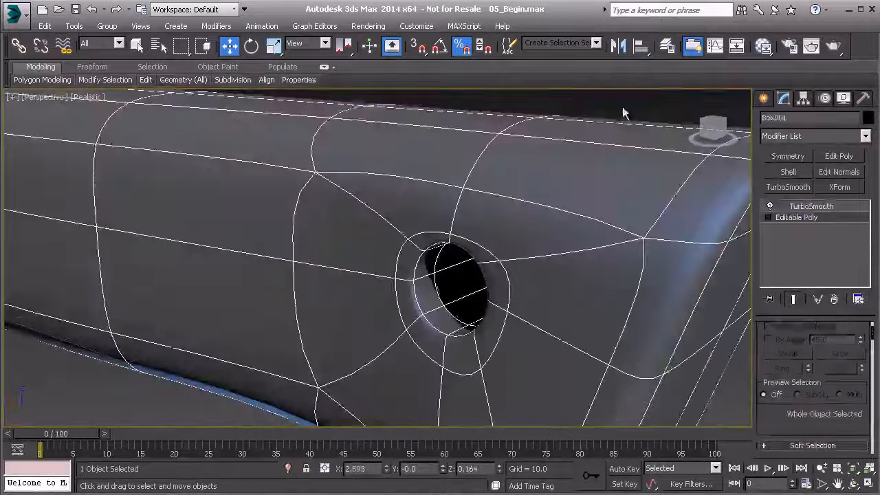
{"action": "left_click", "coordinate": [620, 117]}
{"action": "middle_click_drag", "start_coordinate": [475, 230], "coordinate": [411, 280], "text": "alt"}
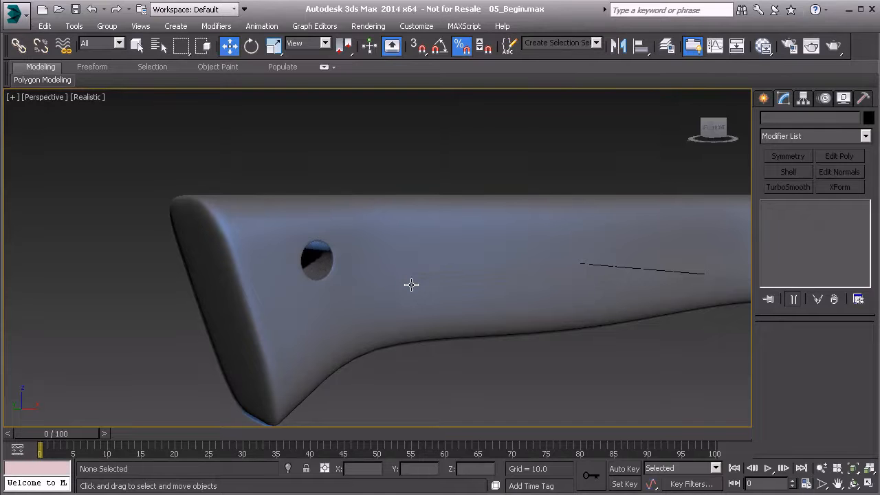
{"action": "middle_click_drag", "start_coordinate": [476, 277], "coordinate": [519, 303], "text": "alt"}
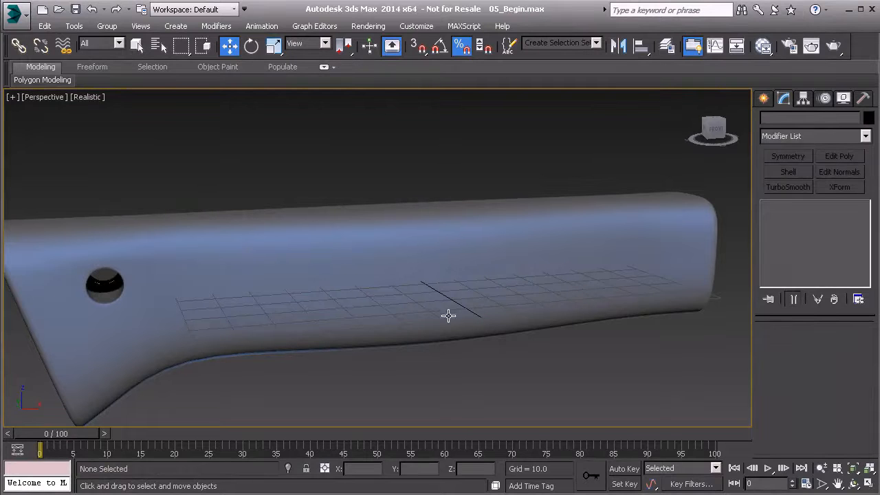
{"action": "middle_click_drag", "start_coordinate": [426, 312], "coordinate": [480, 307]}
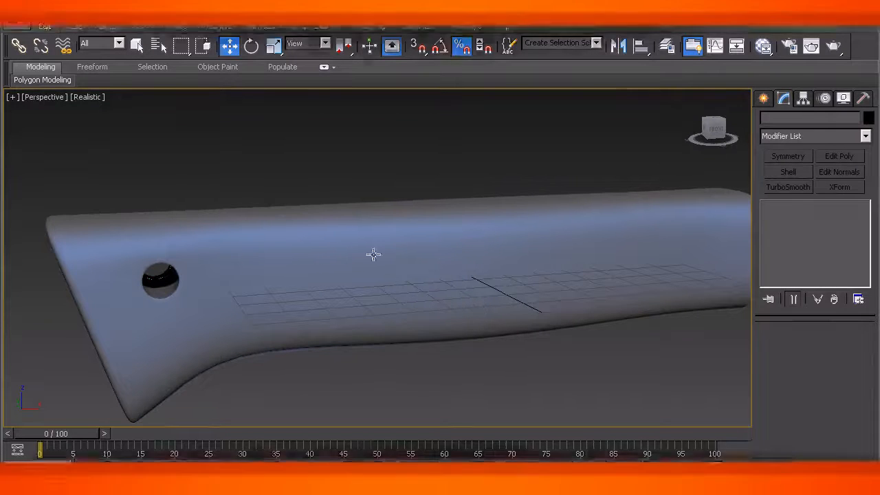